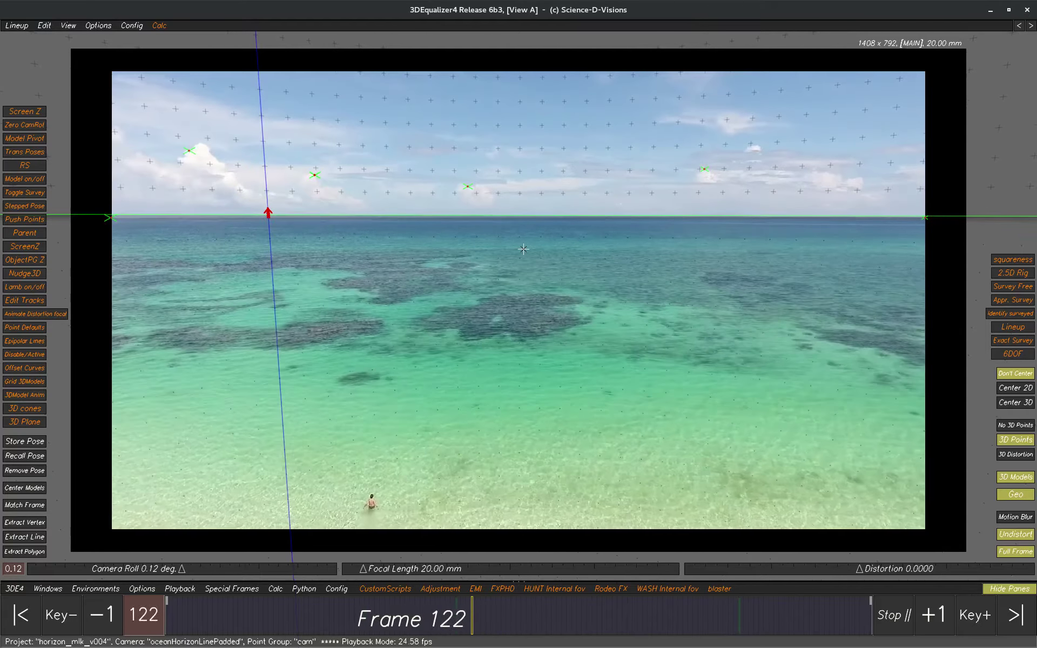
- Stop playback, bring back the side panes, and play the cloud_07 track up close in the Manual Tracking view
{"action": "key", "text": "space"}
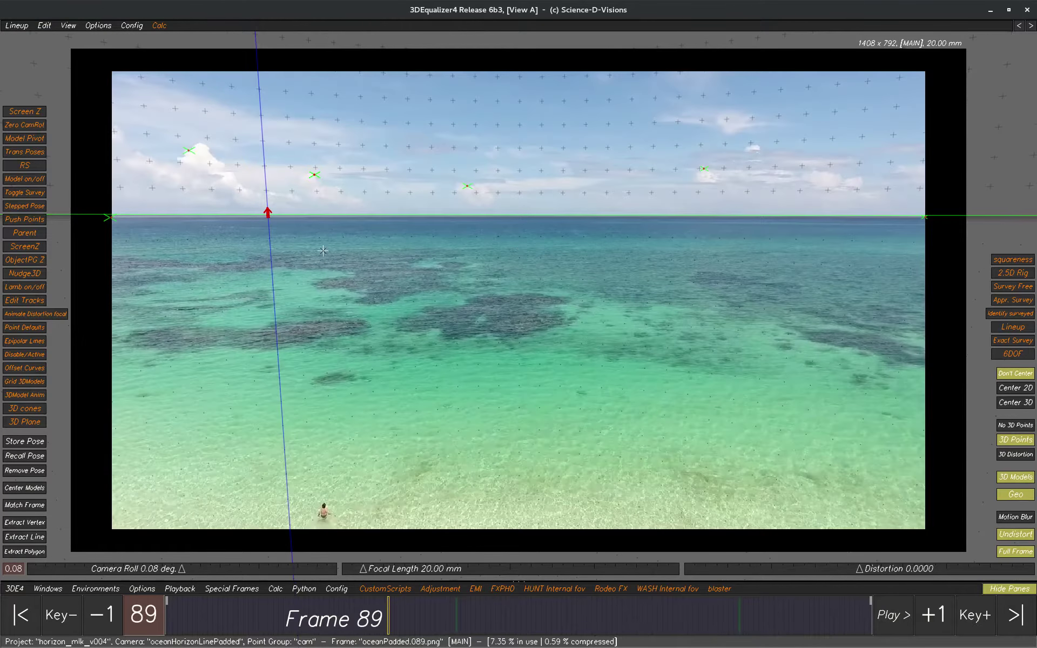
{"action": "key", "text": "alt+h"}
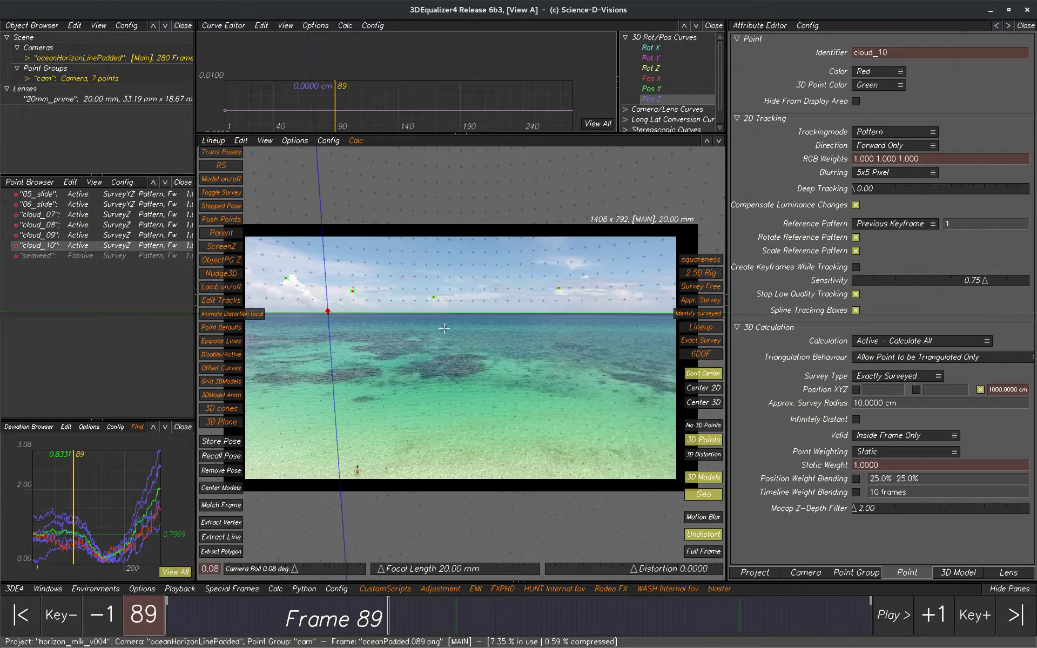
{"action": "left_click", "coordinate": [110, 215]}
{"action": "key", "text": "F1"}
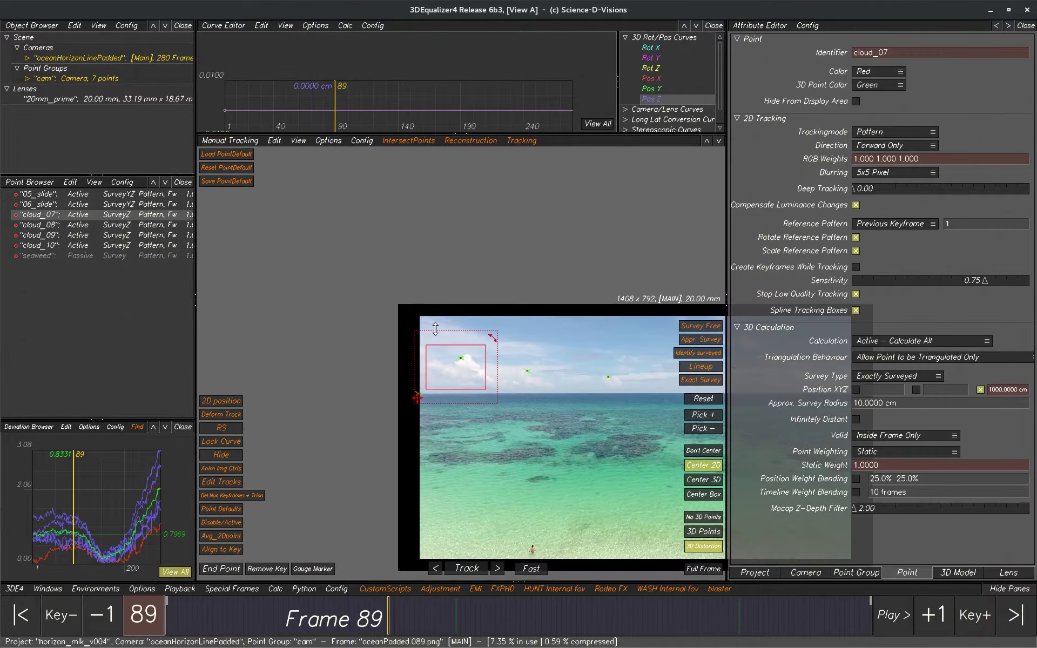
{"action": "scroll", "coordinate": [512, 427], "scroll_direction": "up", "scroll_amount": 4}
{"action": "key", "text": "space"}
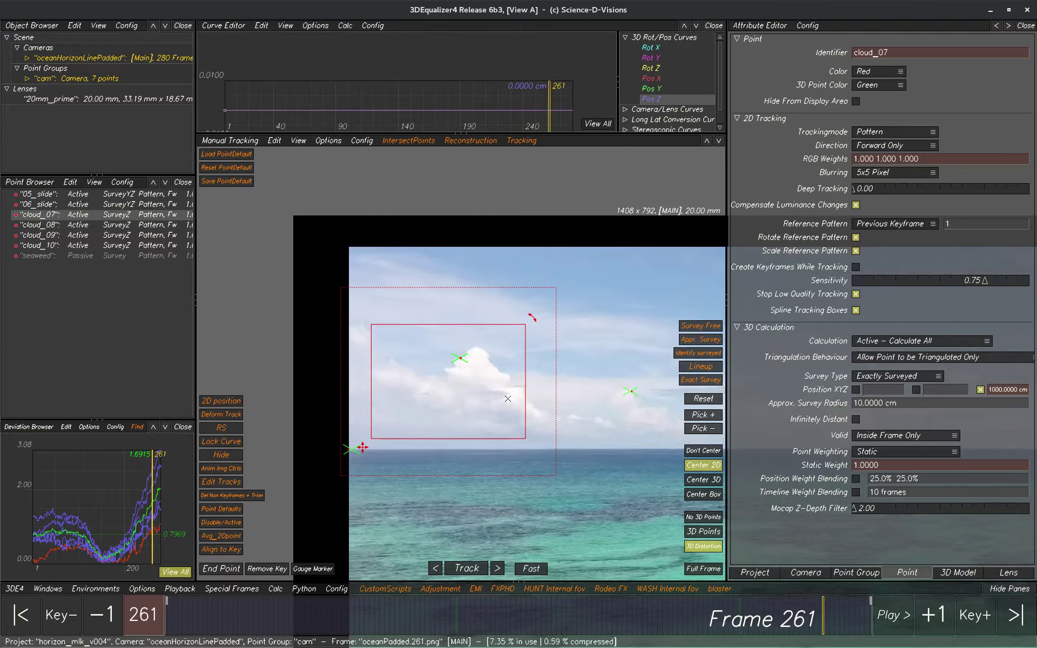
- Play through the tracks of cloud_08, cloud_09 and cloud_10 one after another to examine how they follow the clouds
{"action": "key", "text": "space"}
{"action": "key", "text": "Down"}
{"action": "key", "text": "space"}
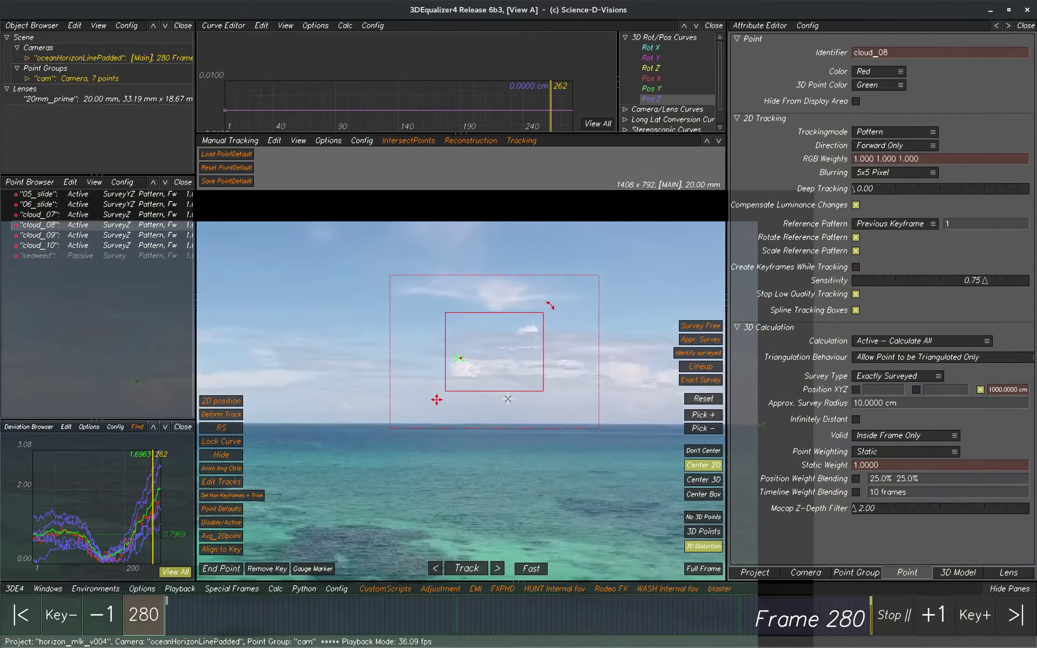
{"action": "key", "text": "space"}
{"action": "key", "text": "Down"}
{"action": "key", "text": "space"}
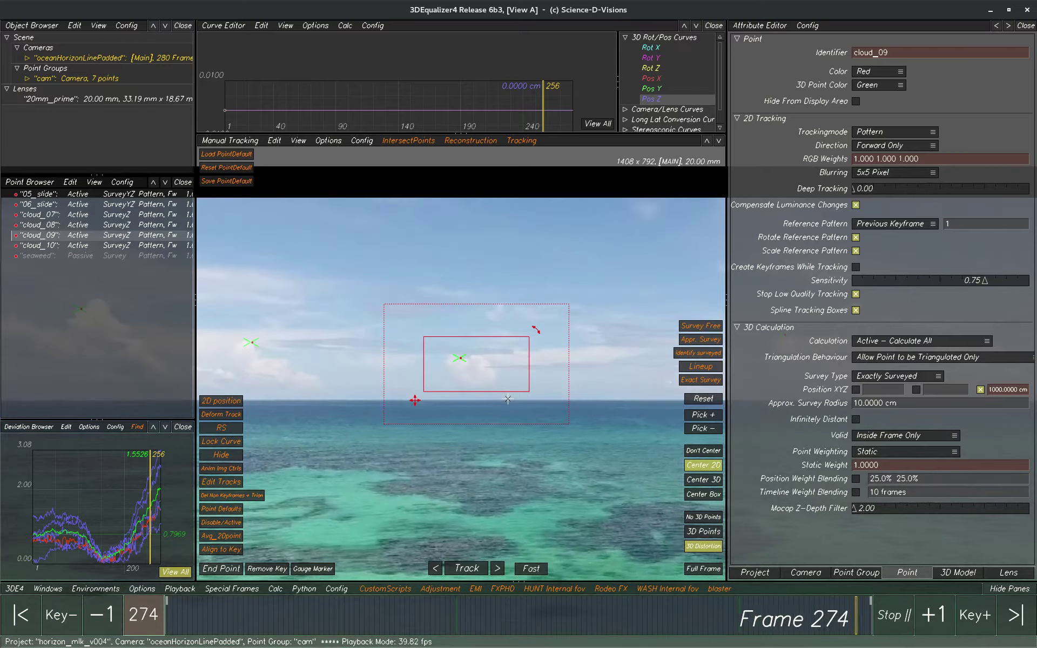
{"action": "key", "text": "space"}
{"action": "key", "text": "Down"}
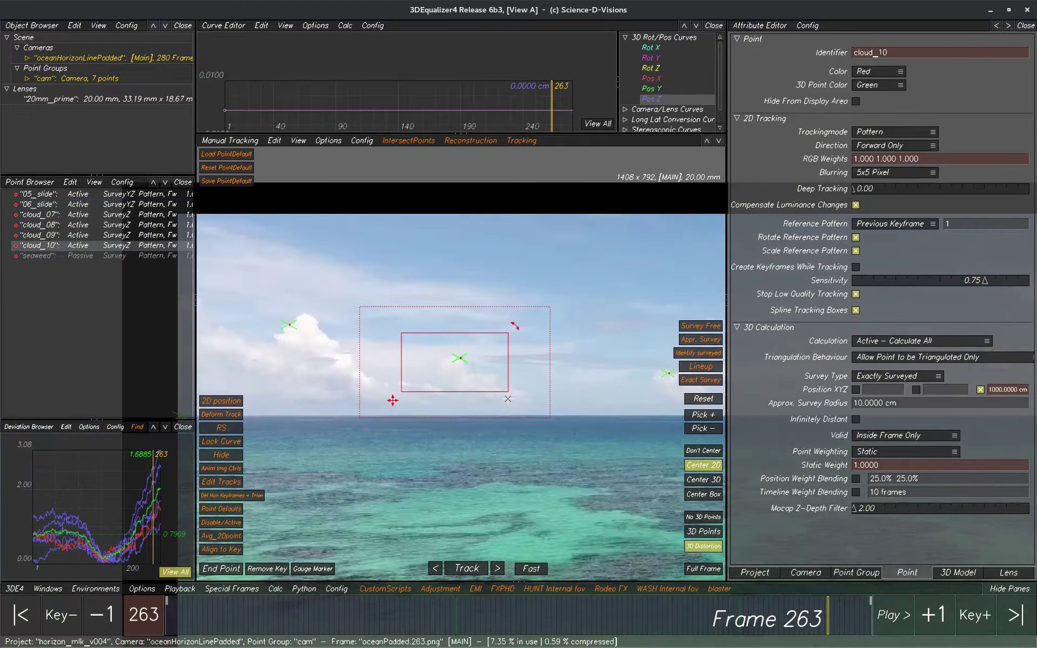
{"action": "key", "text": "space"}
{"action": "key", "text": "space"}
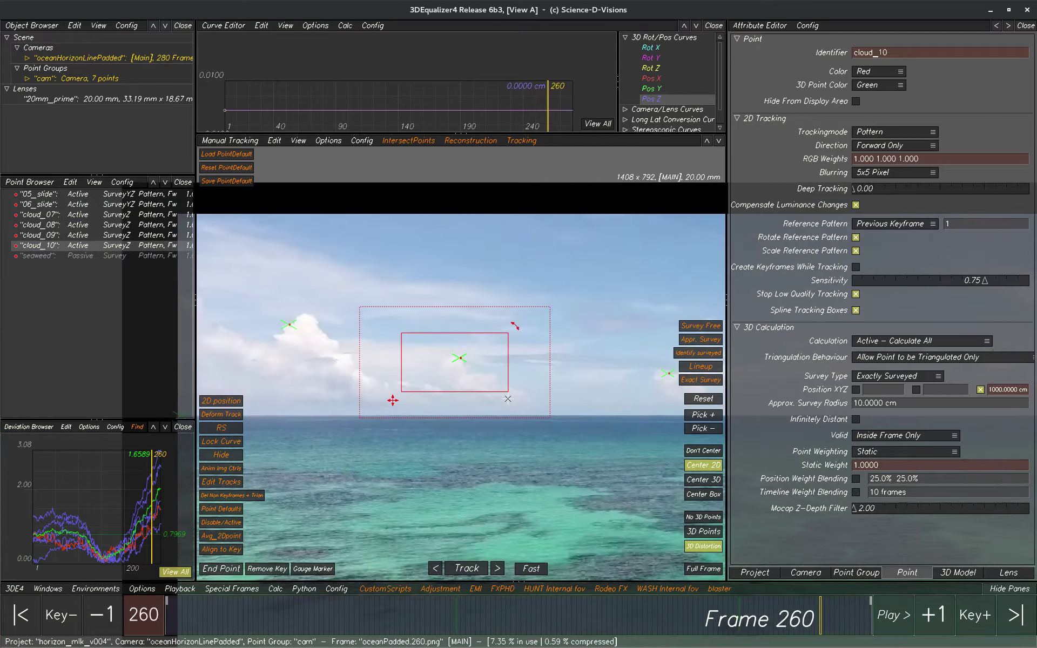
- Review the survey type and position settings of points cloud_07 through cloud_10
{"action": "left_click", "coordinate": [121, 215]}
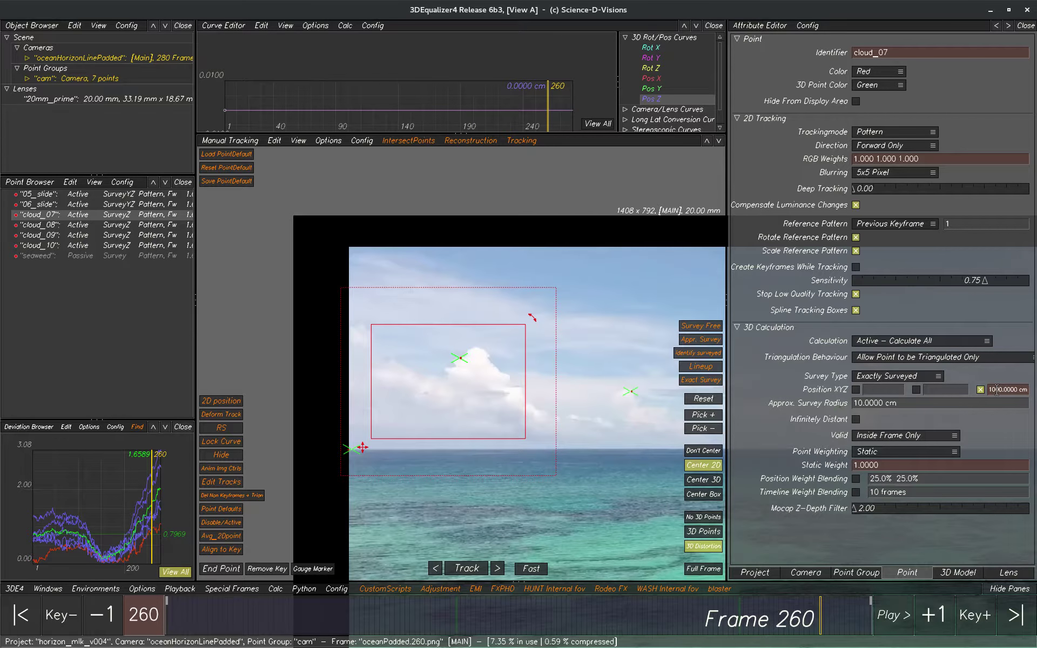
{"action": "left_click", "coordinate": [159, 226]}
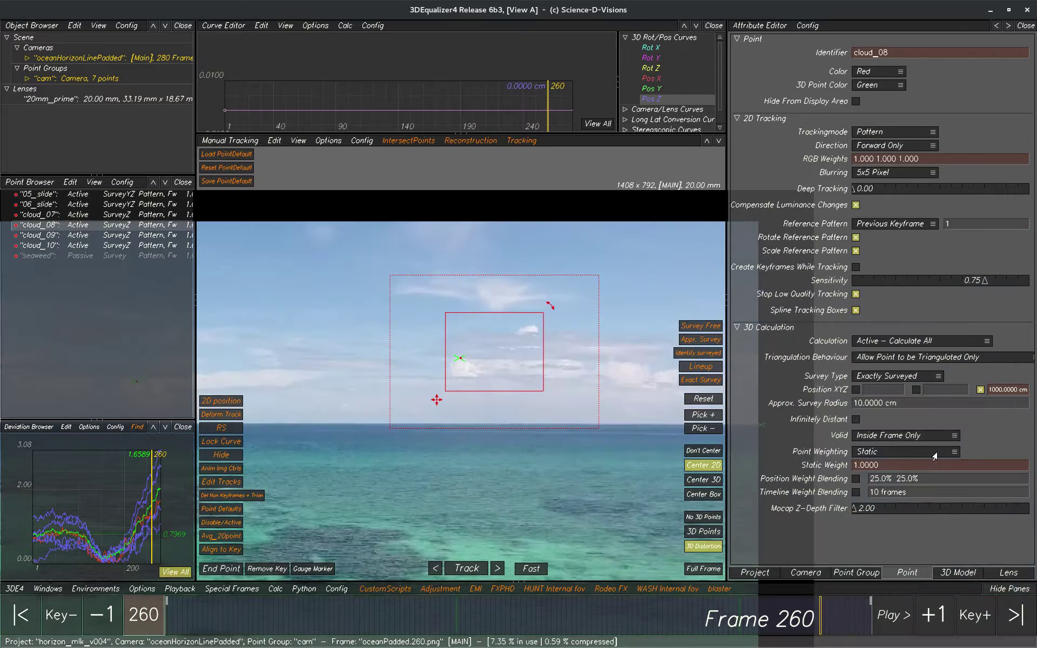
{"action": "left_click", "coordinate": [155, 236]}
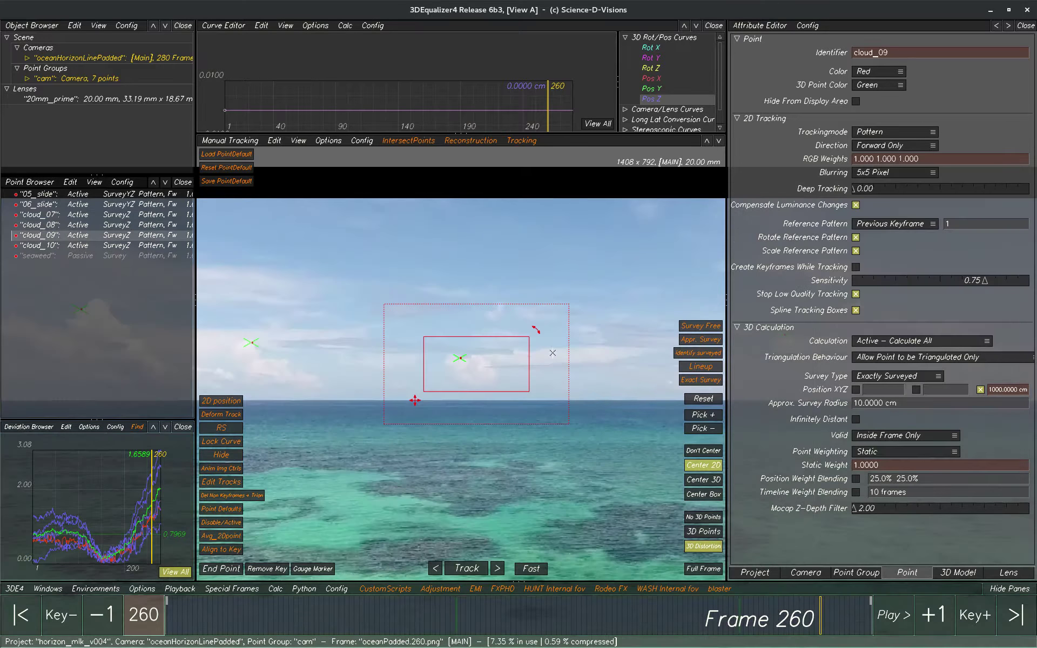
{"action": "left_click", "coordinate": [145, 247]}
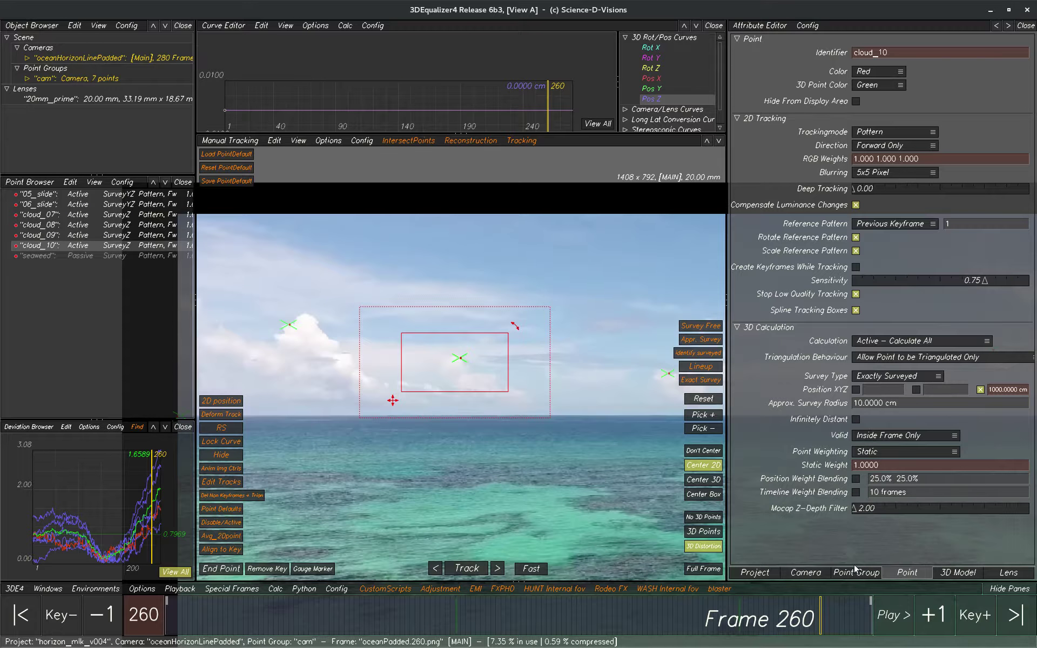
- Examine the camera's position channel locks and its Pos X, Pos Y and Pos Z curves
{"action": "left_click", "coordinate": [802, 576]}
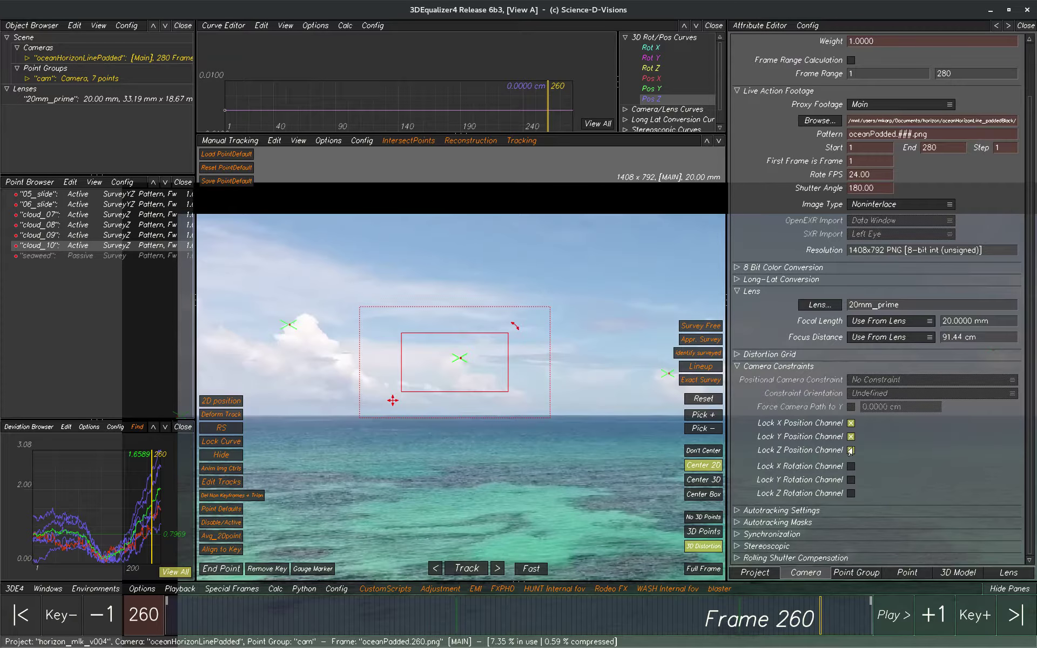
{"action": "left_click", "coordinate": [656, 80]}
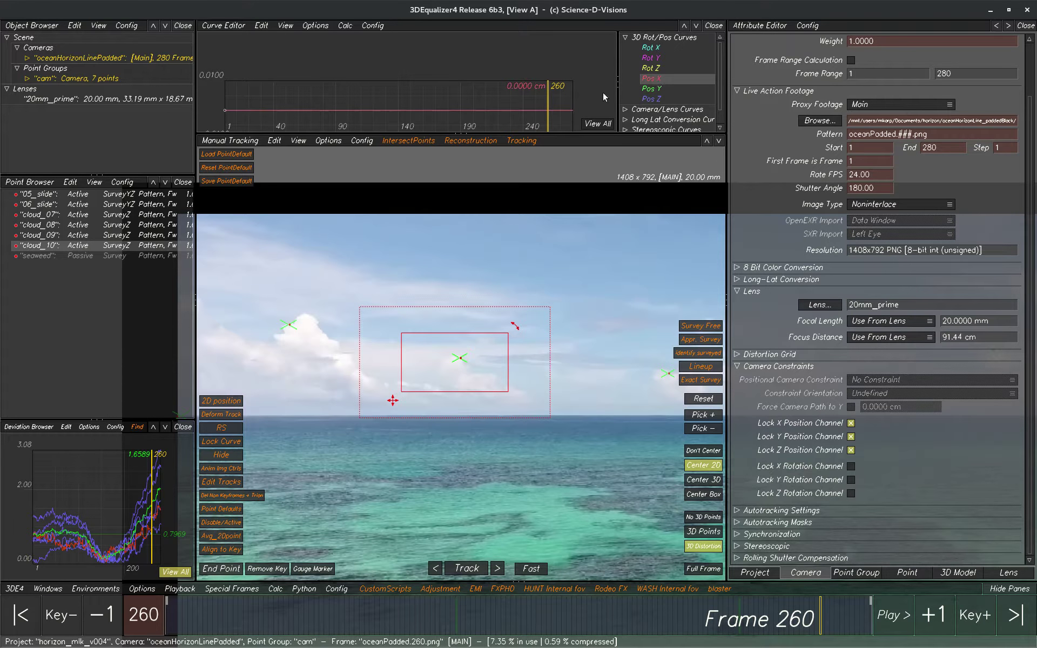
{"action": "left_click", "coordinate": [655, 89]}
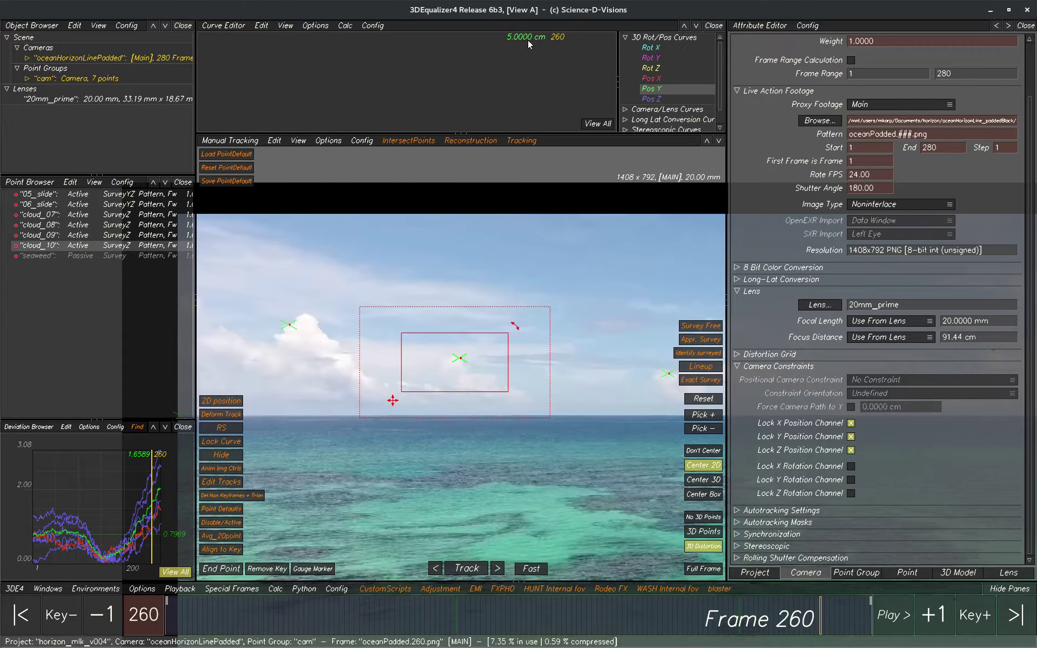
{"action": "left_click", "coordinate": [652, 100]}
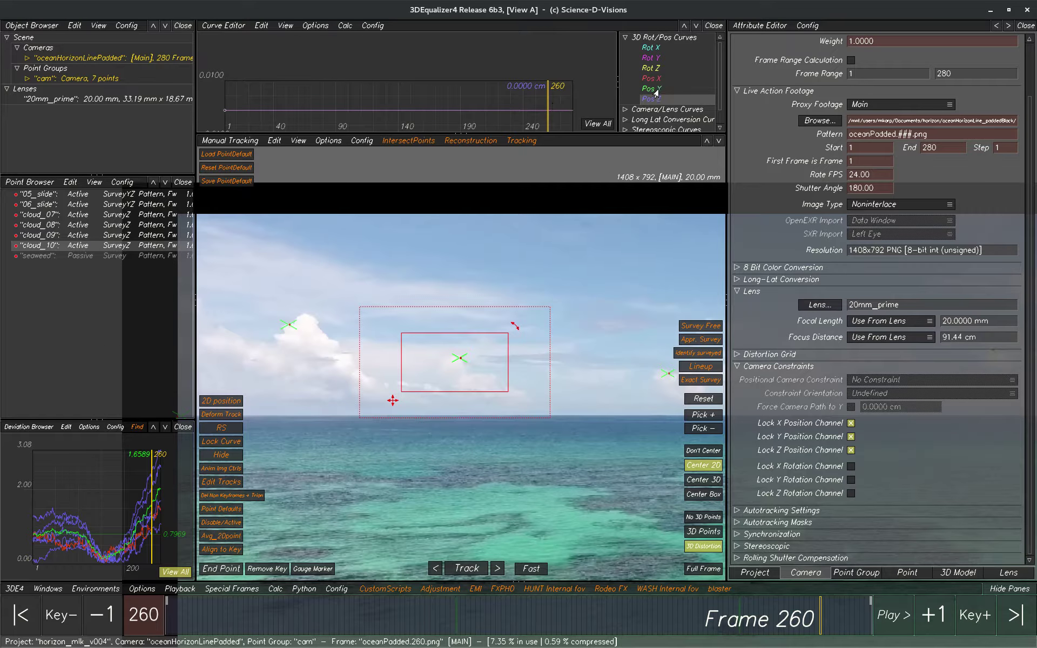
{"action": "left_click", "coordinate": [655, 90]}
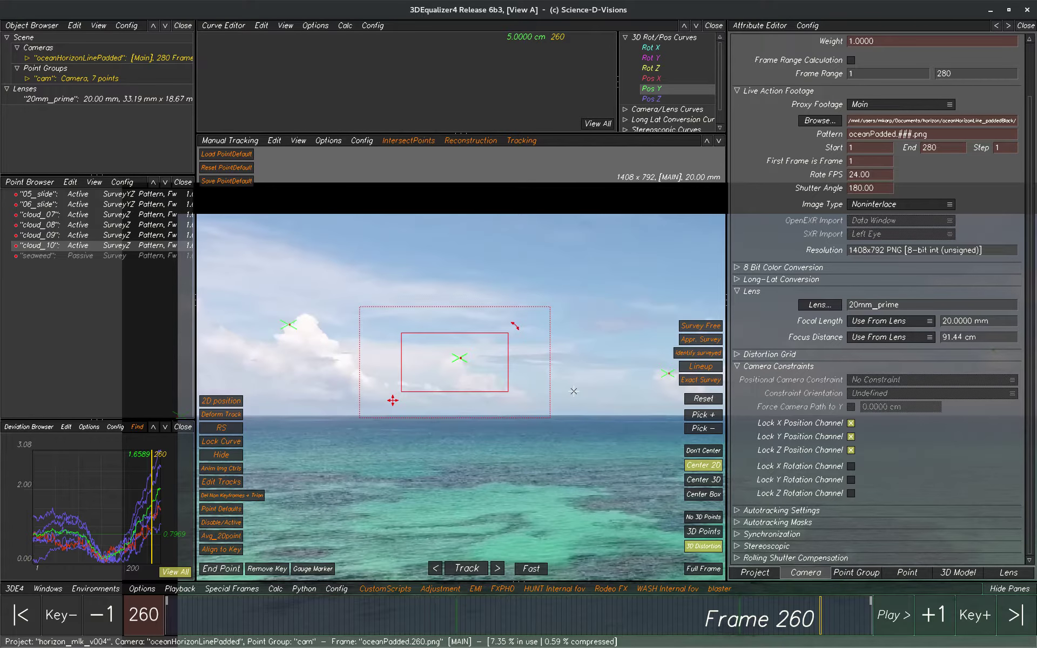
- Inspect the 05_slide and 06_slide points and play the shot close up on 06_slide at the horizon's edge
{"action": "left_click", "coordinate": [114, 195]}
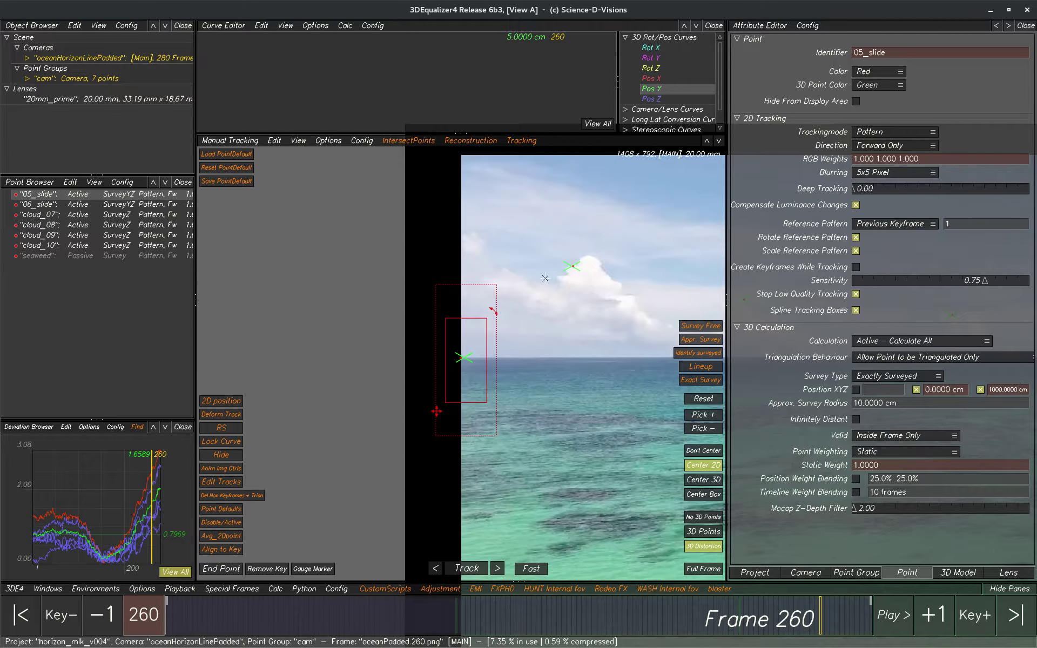
{"action": "left_click", "coordinate": [108, 206]}
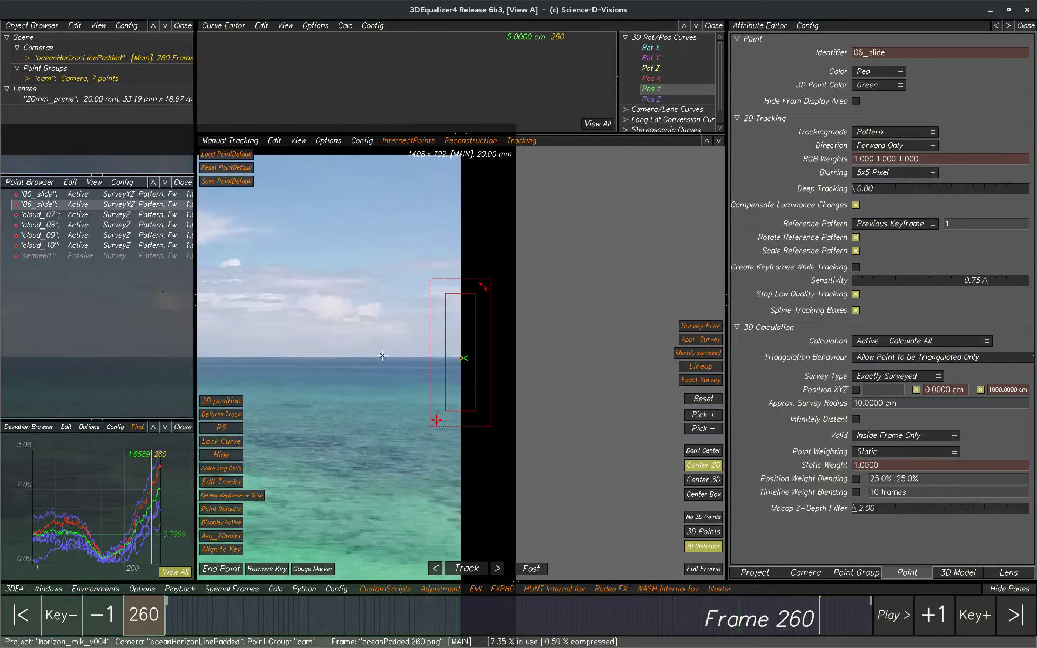
{"action": "key", "text": "space"}
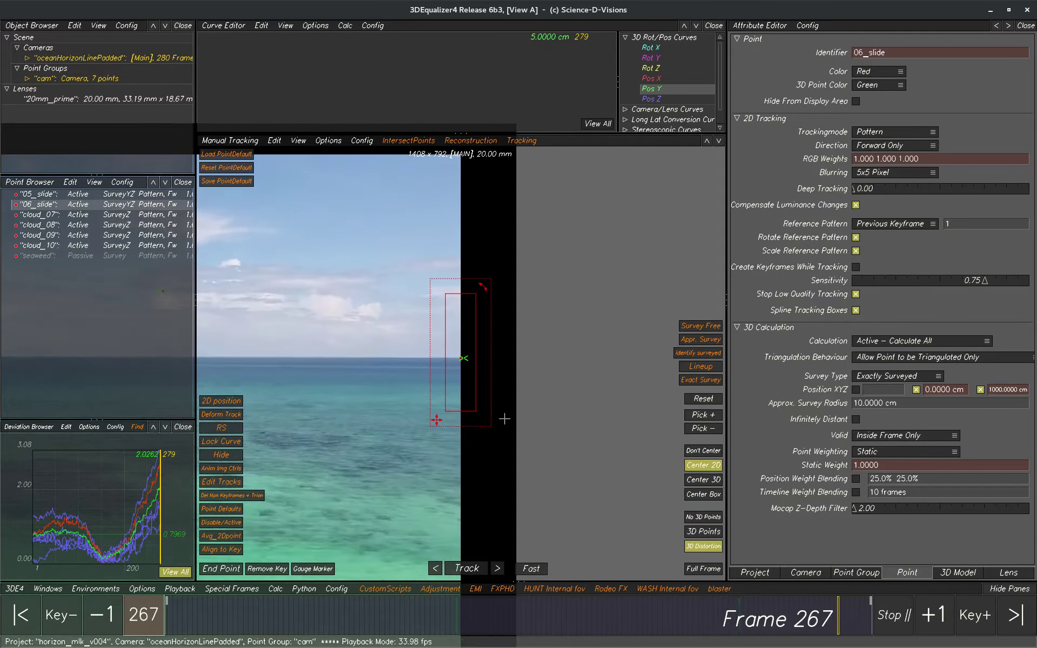
{"action": "key", "text": "space"}
{"action": "key", "text": "space"}
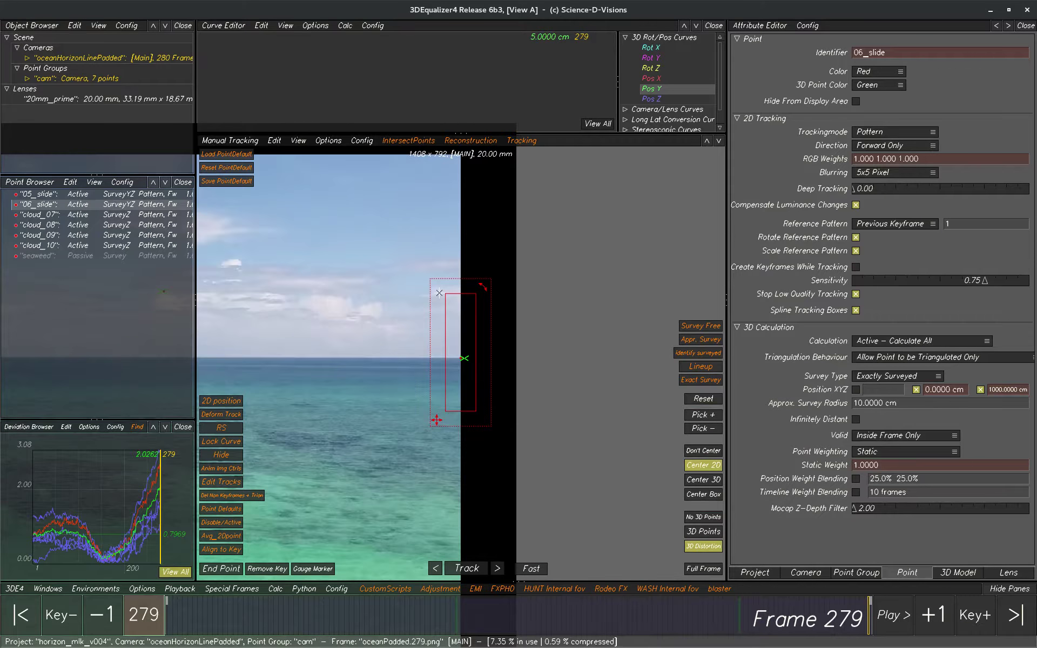
{"action": "middle_click_drag", "start_coordinate": [428, 377], "coordinate": [505, 408], "text": "ctrl"}
{"action": "key", "text": "space"}
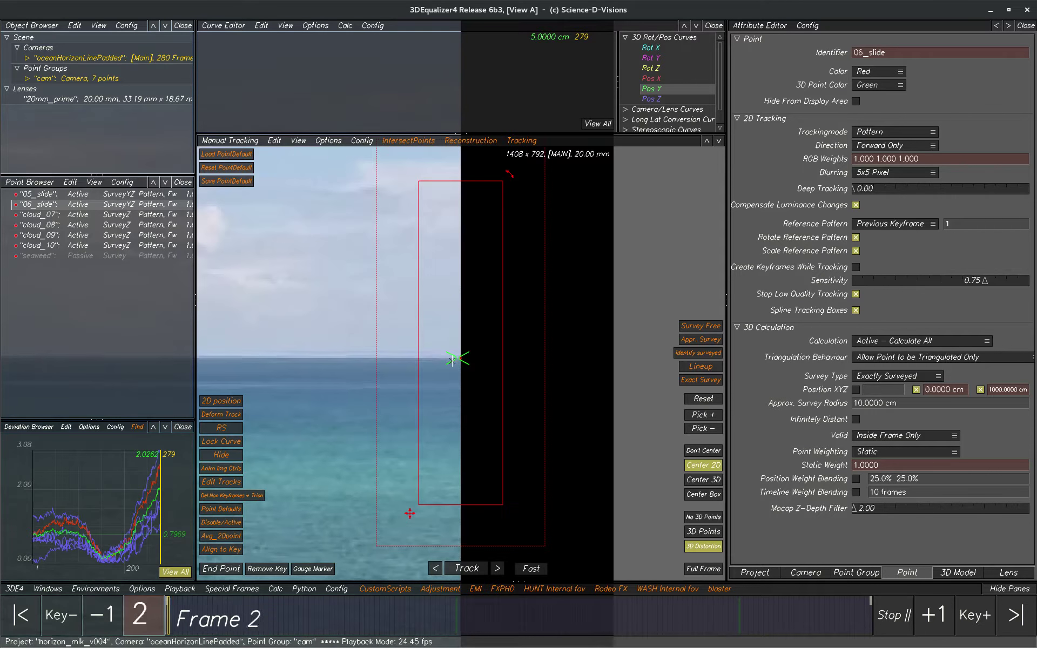
- Select 05_slide, scrub through the shot to examine its track along the horizon, and return to frame 1
{"action": "left_click", "coordinate": [151, 193]}
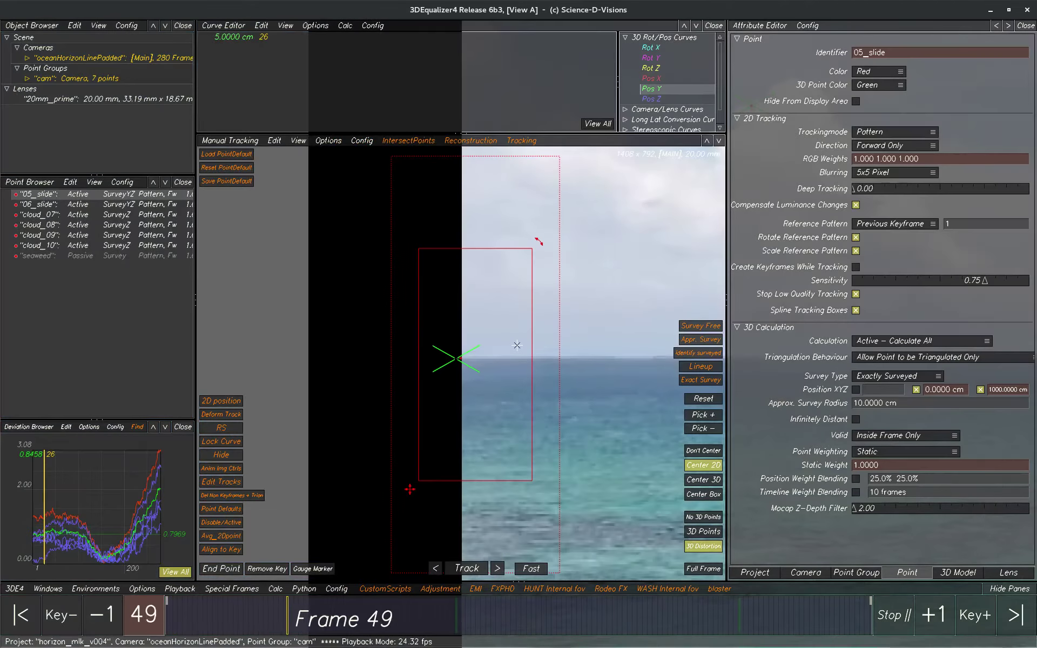
{"action": "key", "text": "space"}
{"action": "mouse_move", "coordinate": [402, 618]}
{"action": "left_mouse_down"}
{"action": "mouse_move", "coordinate": [891, 618]}
{"action": "mouse_move", "coordinate": [162, 619]}
{"action": "mouse_move", "coordinate": [680, 621]}
{"action": "left_mouse_up"}
{"action": "left_click_drag", "start_coordinate": [767, 641], "coordinate": [250, 625]}
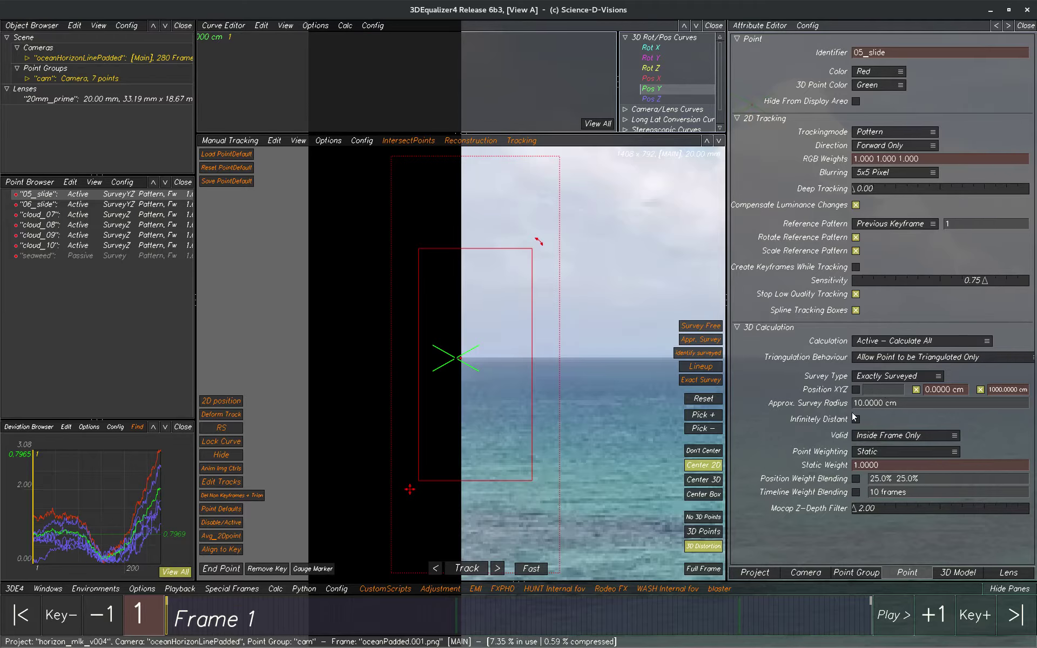
{"action": "mouse_move", "coordinate": [481, 611]}
{"action": "left_mouse_down"}
{"action": "mouse_move", "coordinate": [874, 618]}
{"action": "mouse_move", "coordinate": [162, 619]}
{"action": "left_mouse_up"}
- Compare the surveyed position axes of the cloud points with those of 06_slide and 05_slide
{"action": "left_click", "coordinate": [133, 216]}
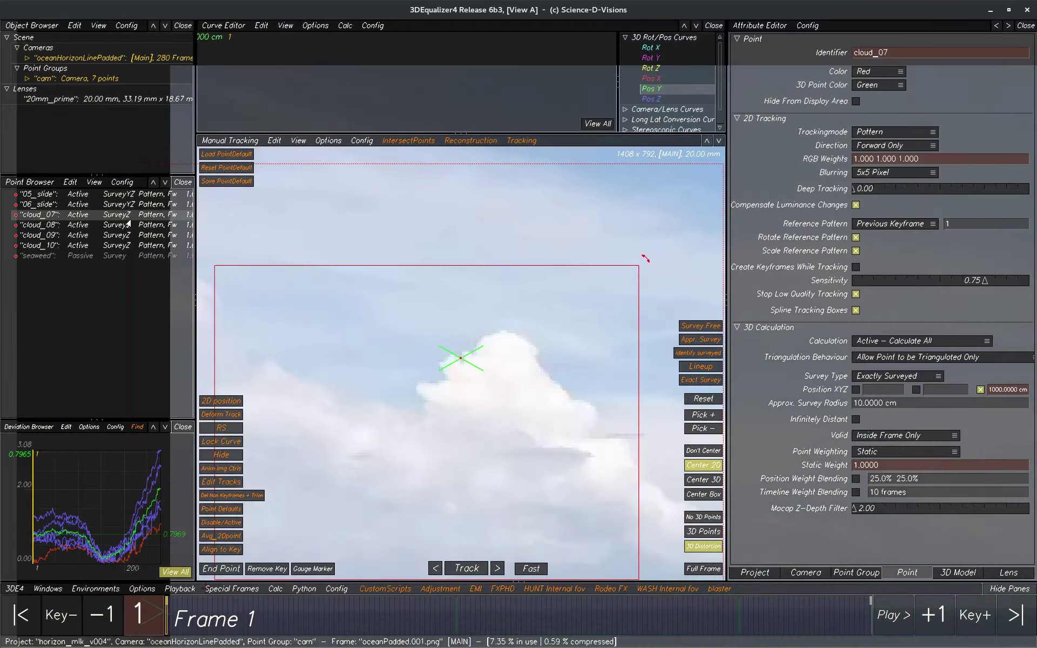
{"action": "left_click", "coordinate": [118, 226]}
{"action": "left_click", "coordinate": [113, 236]}
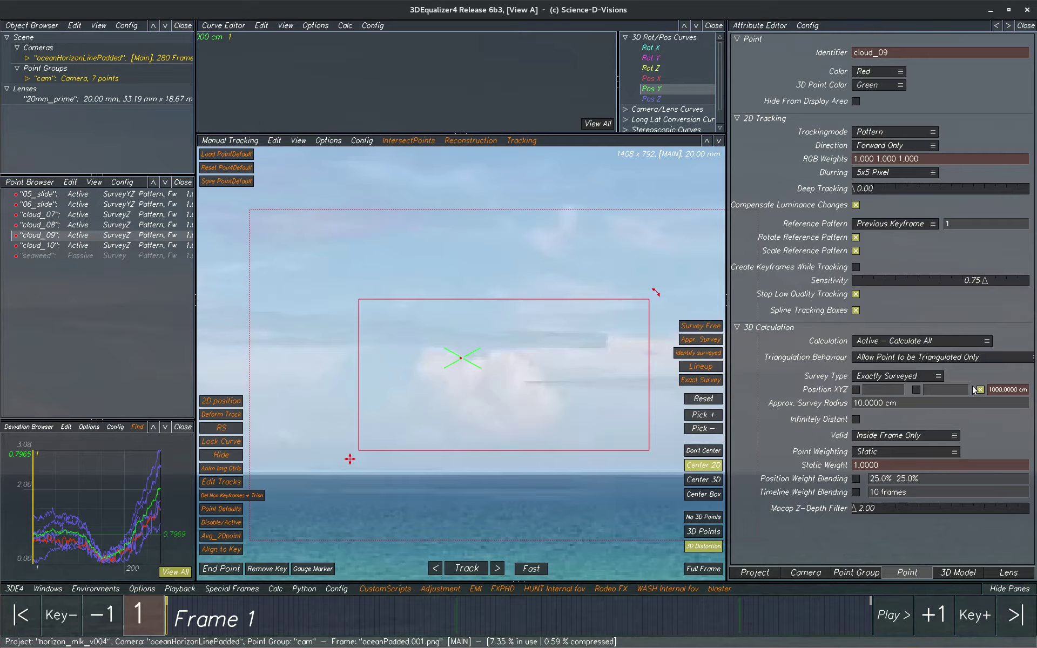
{"action": "left_click", "coordinate": [133, 246]}
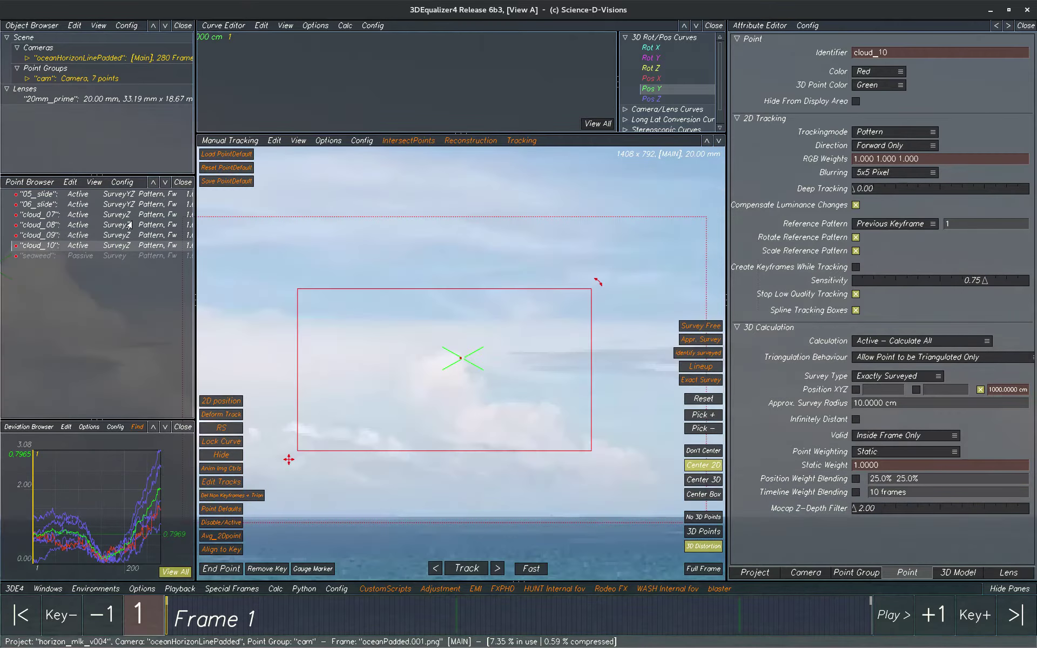
{"action": "left_click", "coordinate": [128, 205]}
{"action": "left_click", "coordinate": [129, 194]}
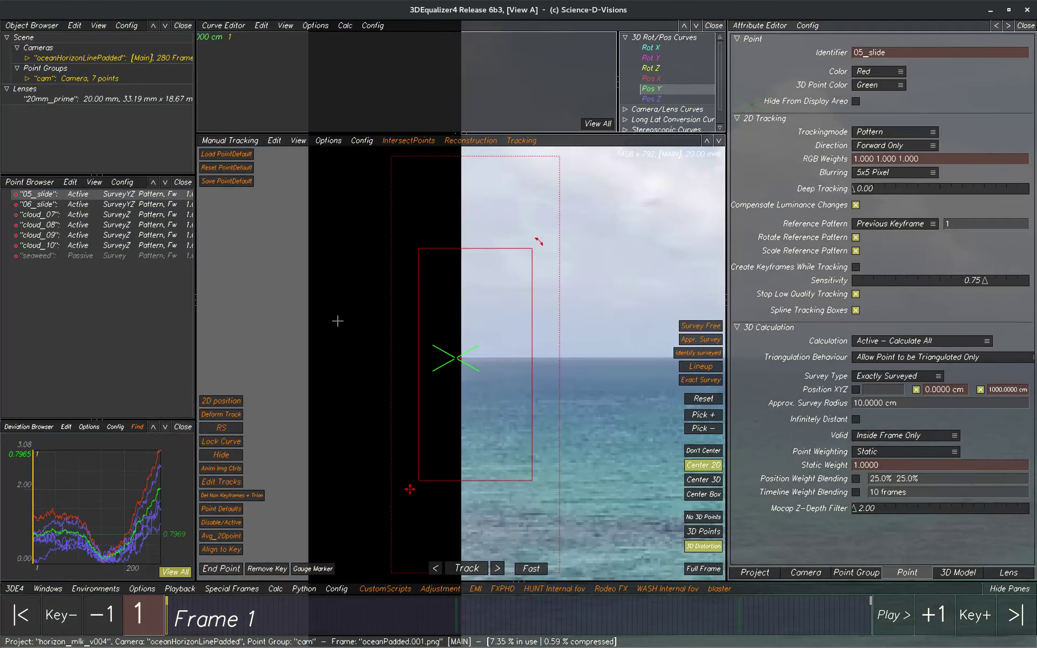
- Show the full frame in the Lineup view with the side panes hidden and play the solved shot
{"action": "left_click", "coordinate": [703, 569]}
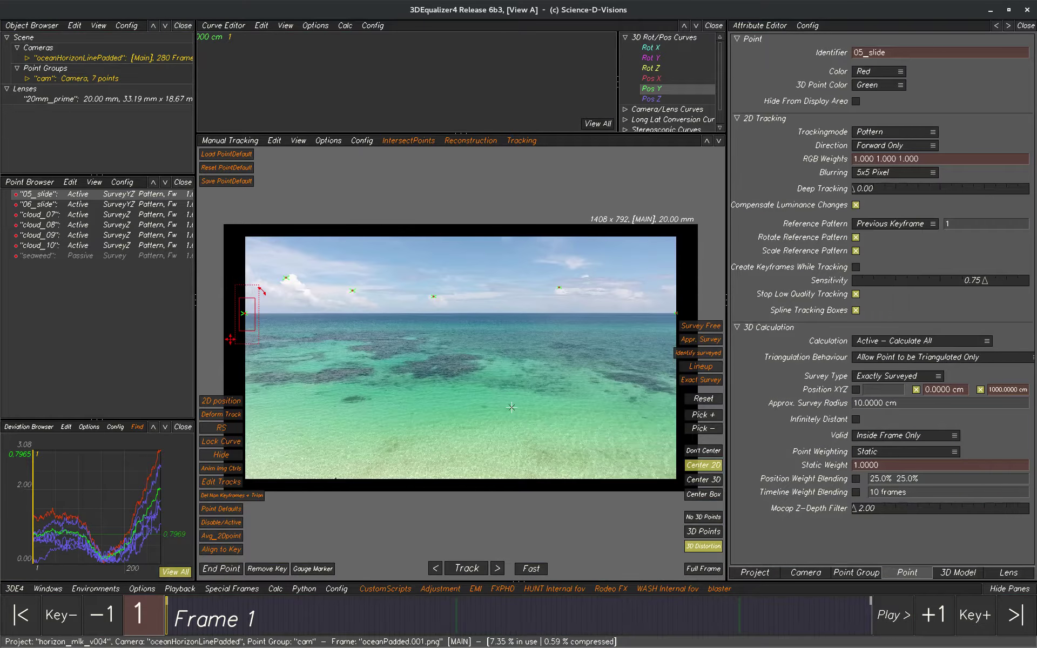
{"action": "key", "text": "F12"}
{"action": "key", "text": "F6"}
{"action": "key", "text": "space"}
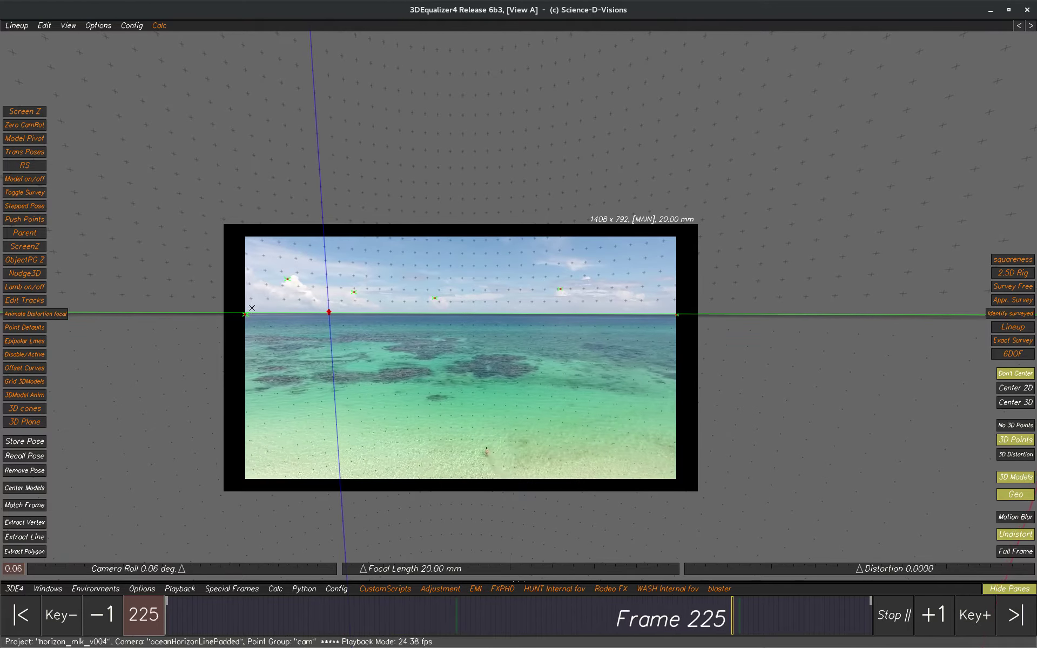
{"action": "key", "text": "space"}
- Examine how the 3D horizon line matches the plate's horizon near the red figure and across the frame during close-up playback
{"action": "scroll", "coordinate": [318, 303], "scroll_direction": "up", "scroll_amount": 6}
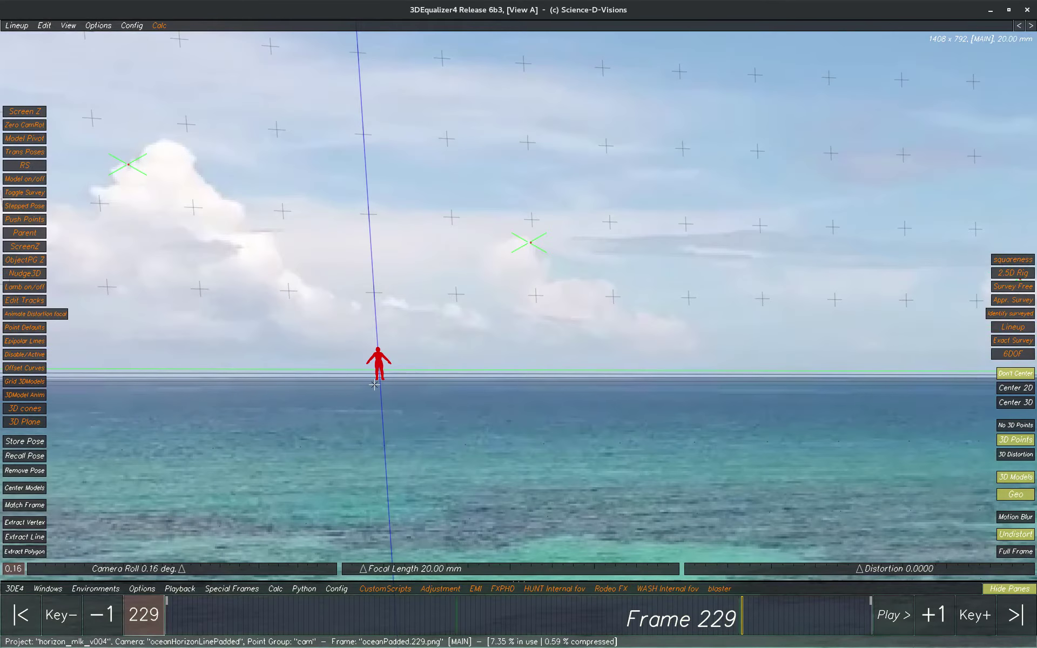
{"action": "key", "text": "space"}
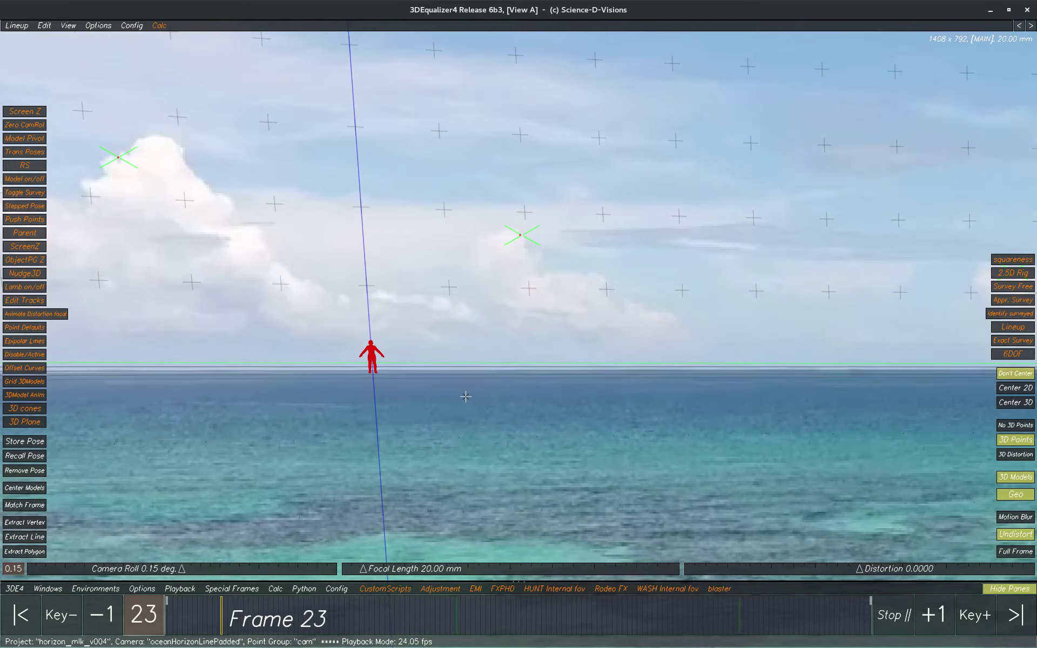
{"action": "key", "text": "space"}
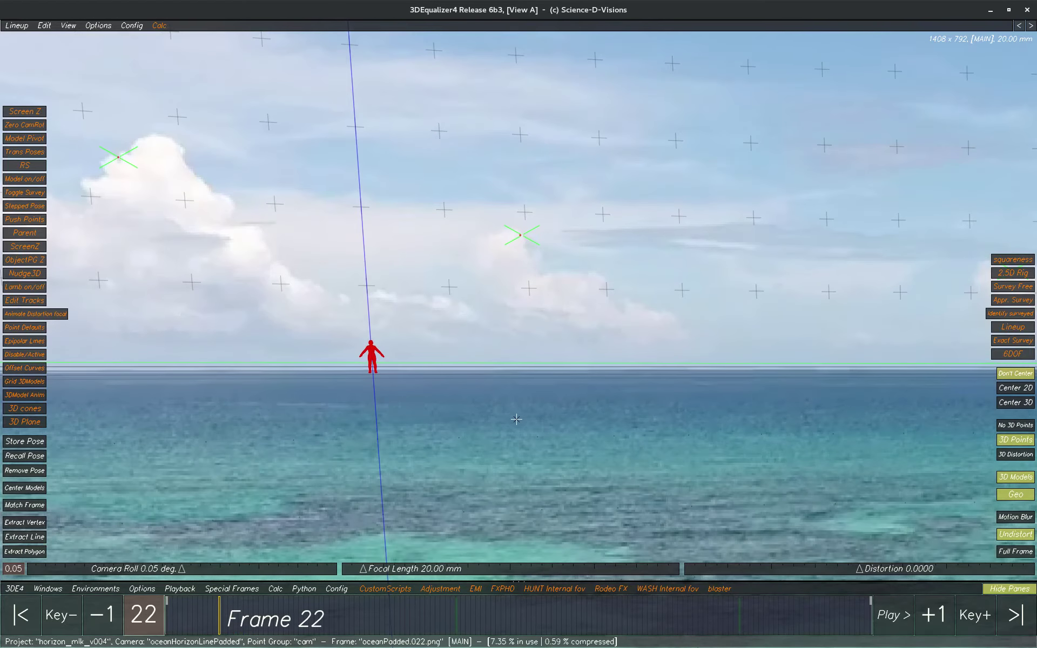
{"action": "middle_click_drag", "start_coordinate": [516, 420], "coordinate": [488, 359], "text": "ctrl"}
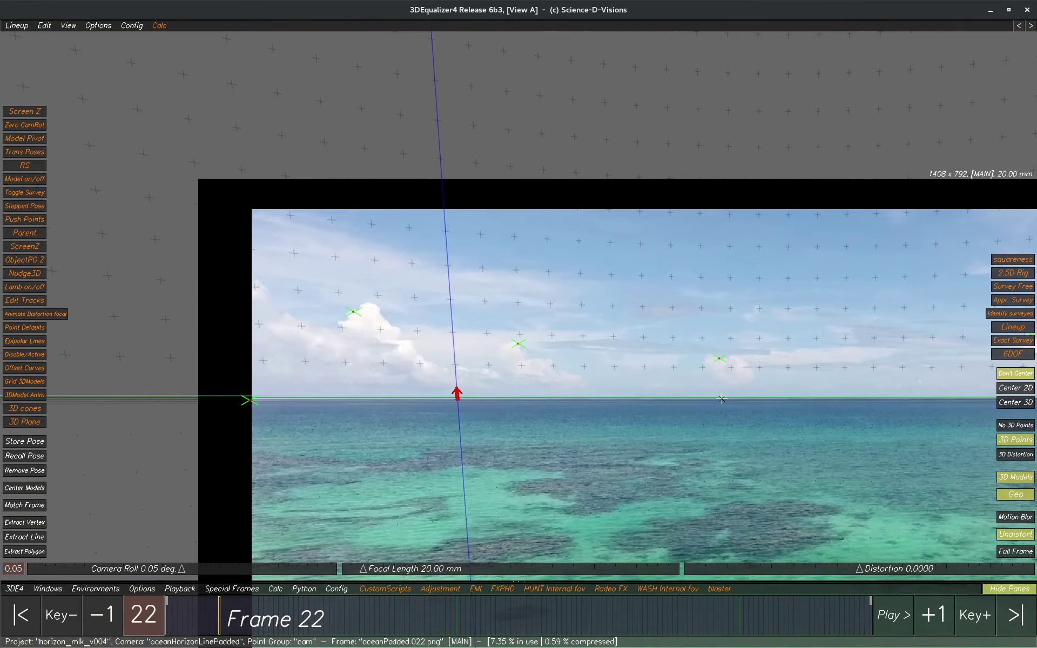
{"action": "middle_click_drag", "start_coordinate": [722, 398], "coordinate": [306, 399]}
{"action": "middle_click_drag", "start_coordinate": [883, 367], "coordinate": [360, 363]}
{"action": "key", "text": "space"}
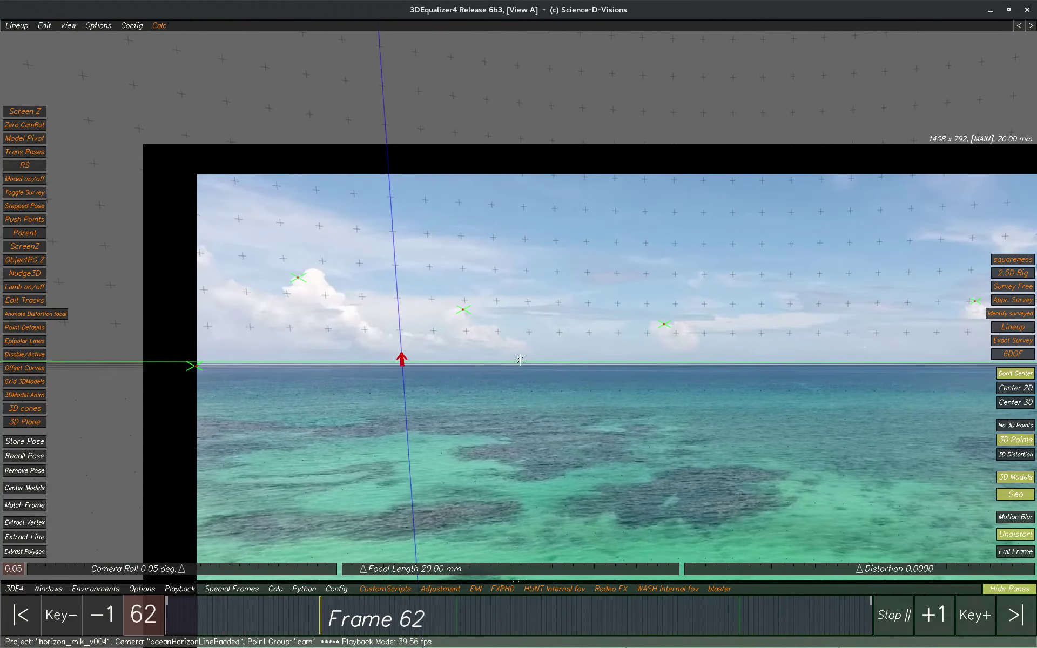
- Stop the playback at frame 94 and check the 3D horizon line across the full width of the plate
{"action": "key", "text": "space"}
{"action": "scroll", "coordinate": [572, 425], "scroll_direction": "down", "scroll_amount": 3}
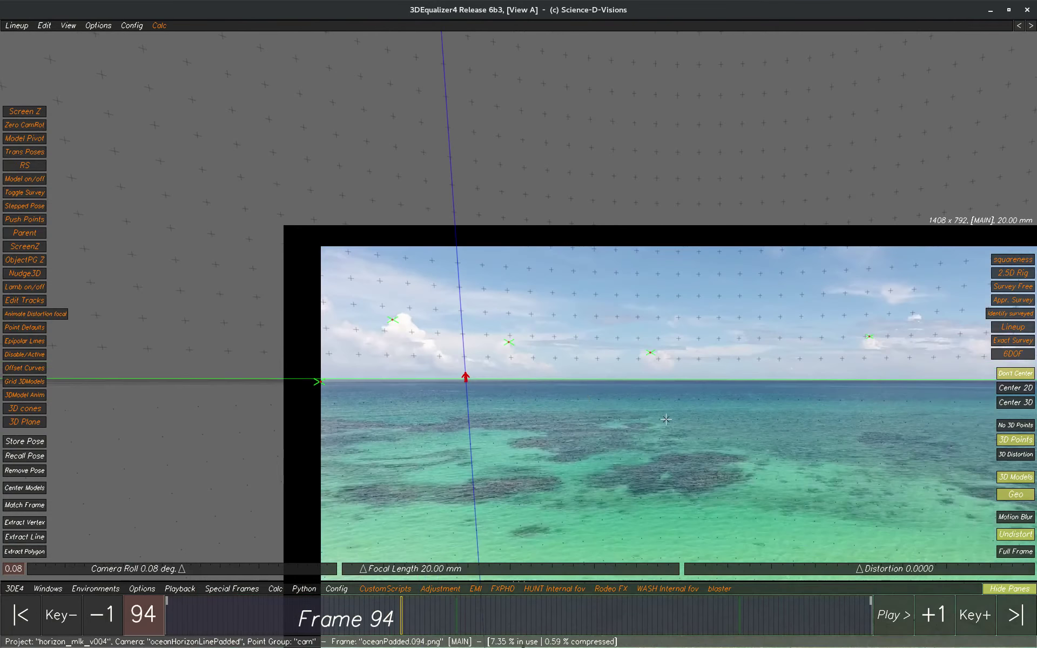
{"action": "middle_click_drag", "start_coordinate": [627, 409], "coordinate": [453, 376]}
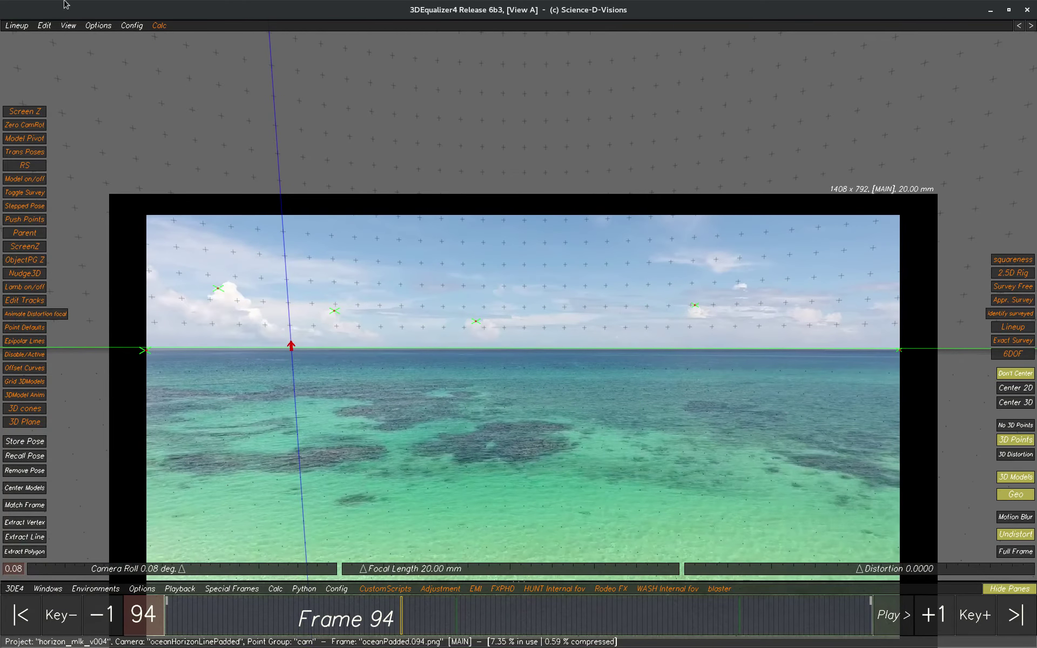
{"action": "left_click", "coordinate": [45, 26]}
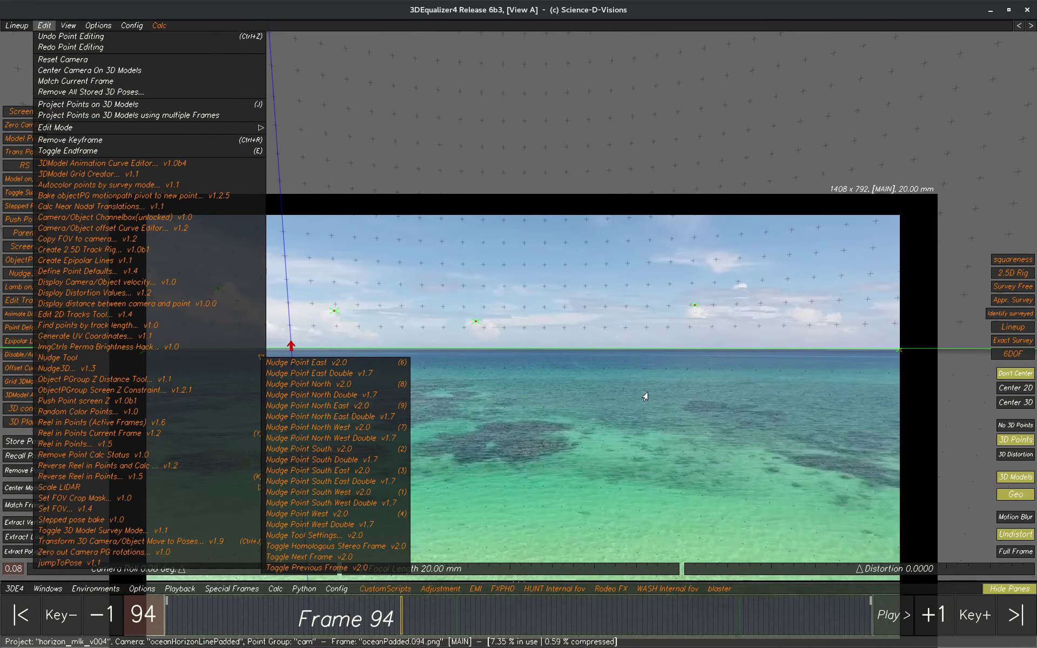
{"action": "left_click", "coordinate": [616, 358]}
- Restore the side panes, unhide the seaweed point in the display area, and go to frame 102
{"action": "key", "text": "Tab"}
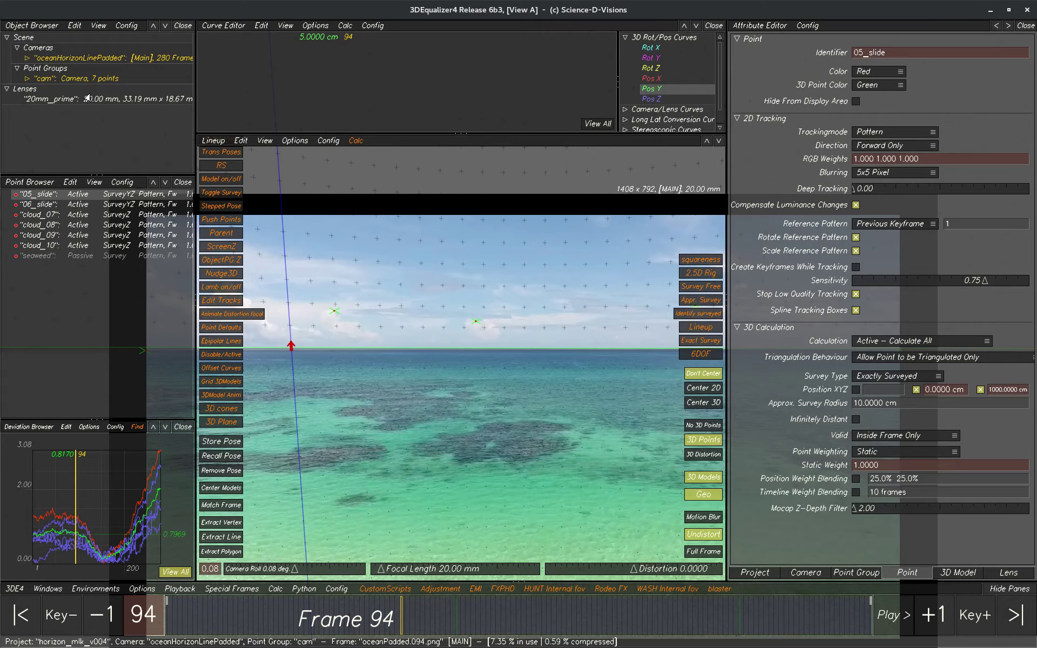
{"action": "left_click", "coordinate": [57, 256]}
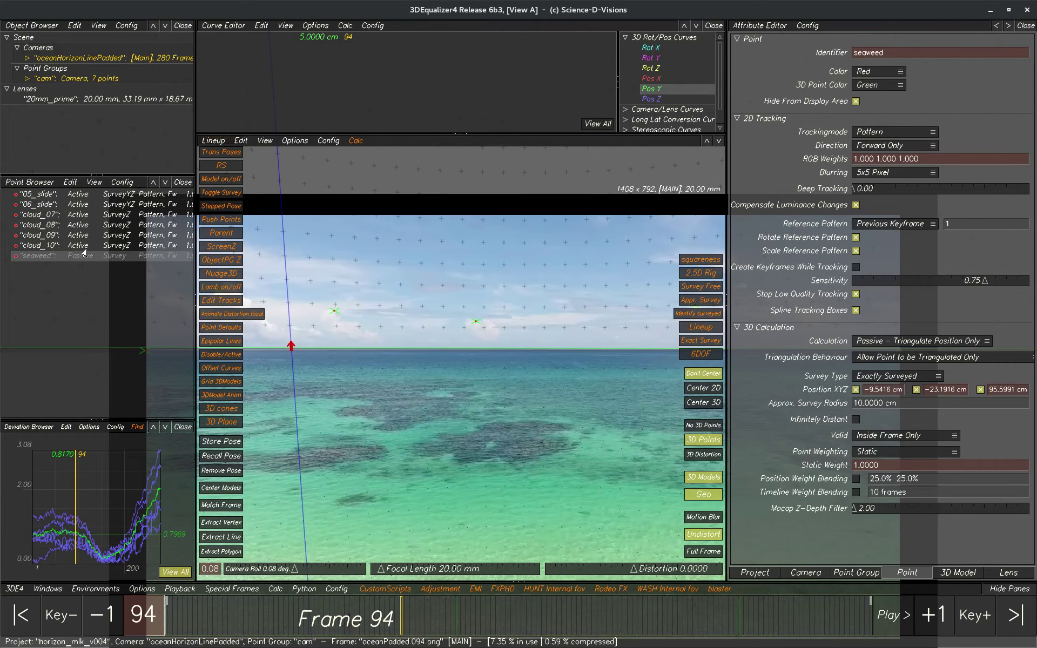
{"action": "left_click", "coordinate": [856, 101]}
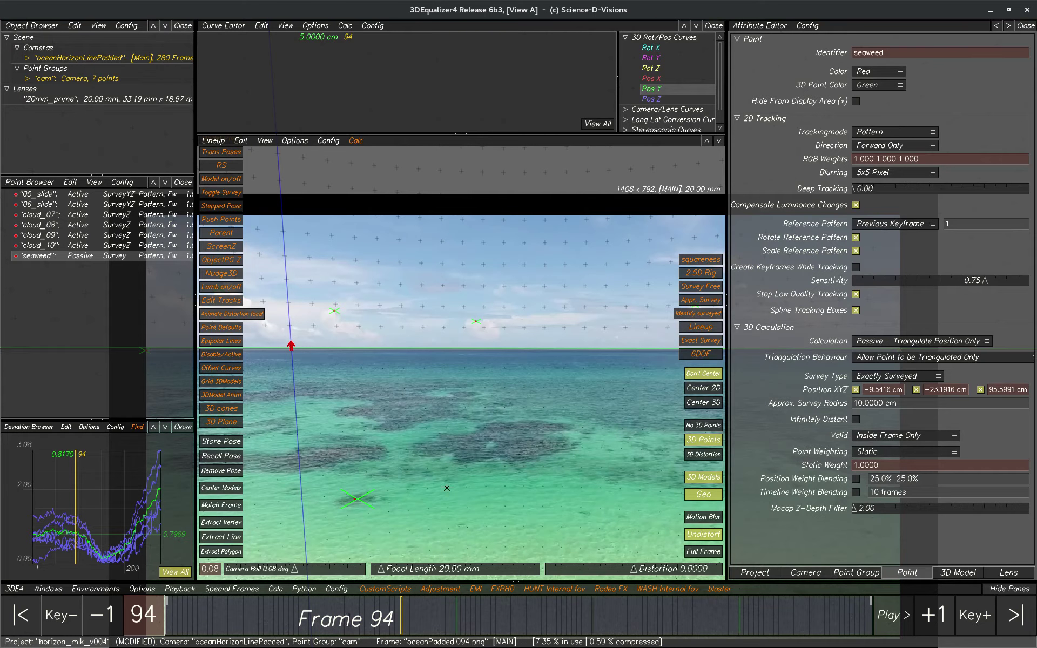
{"action": "left_click", "coordinate": [421, 623]}
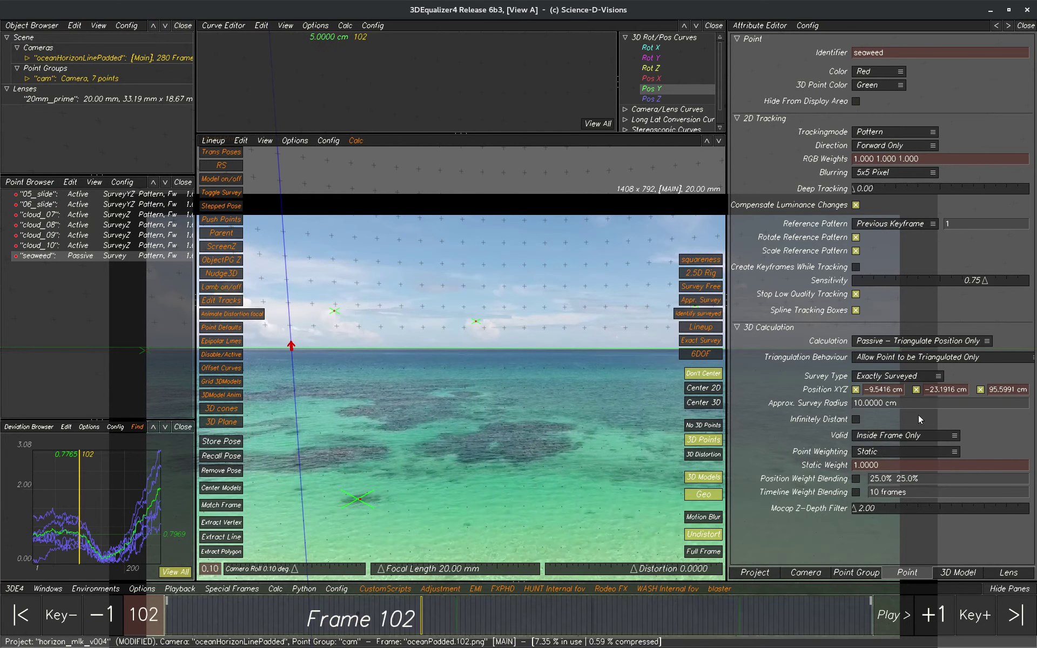
- Review the camera's position channel locks and examine the horizon line at both side edges of the plate
{"action": "left_click", "coordinate": [806, 573]}
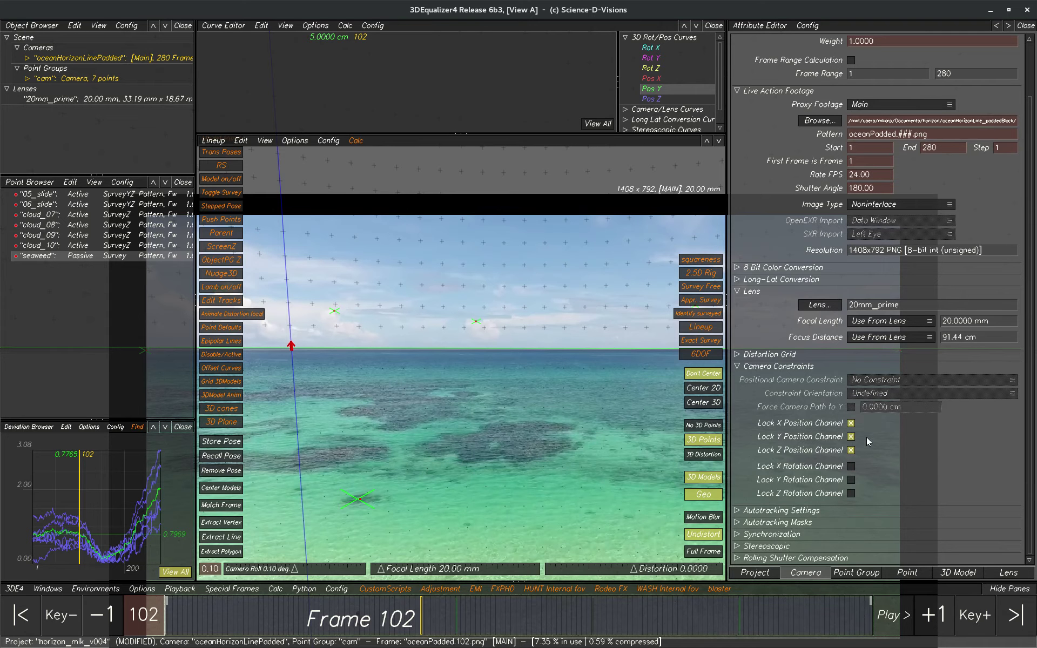
{"action": "scroll", "coordinate": [365, 456], "scroll_direction": "down", "scroll_amount": 3}
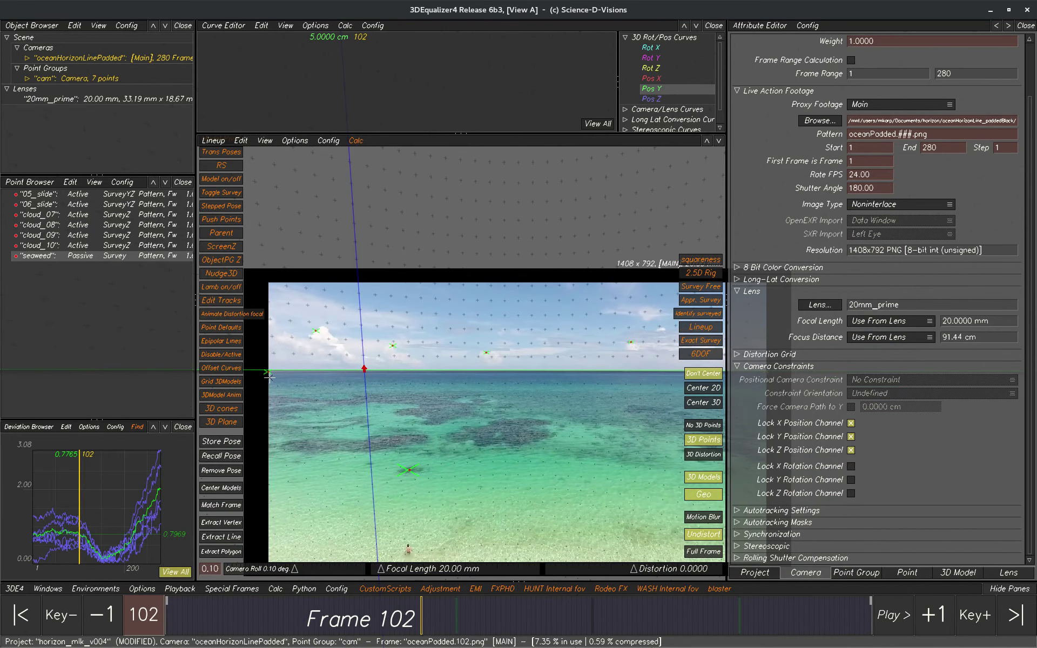
{"action": "middle_click_drag", "start_coordinate": [660, 388], "coordinate": [357, 388]}
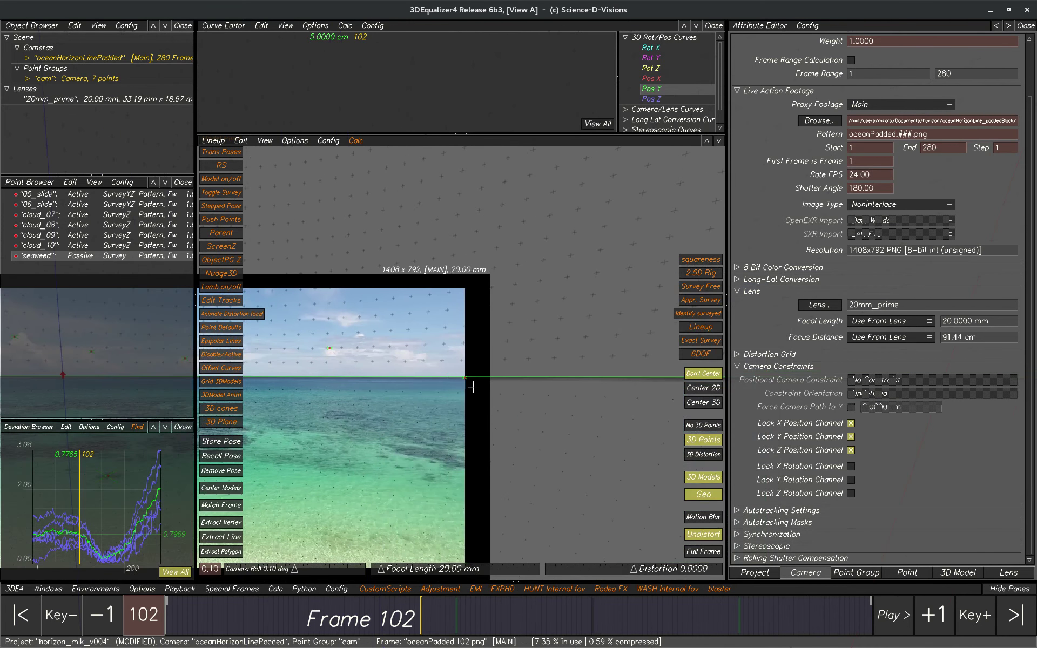
{"action": "scroll", "coordinate": [461, 380], "scroll_direction": "up", "scroll_amount": 2}
{"action": "middle_click_drag", "start_coordinate": [461, 379], "coordinate": [539, 334]}
{"action": "scroll", "coordinate": [539, 334], "scroll_direction": "down", "scroll_amount": 4}
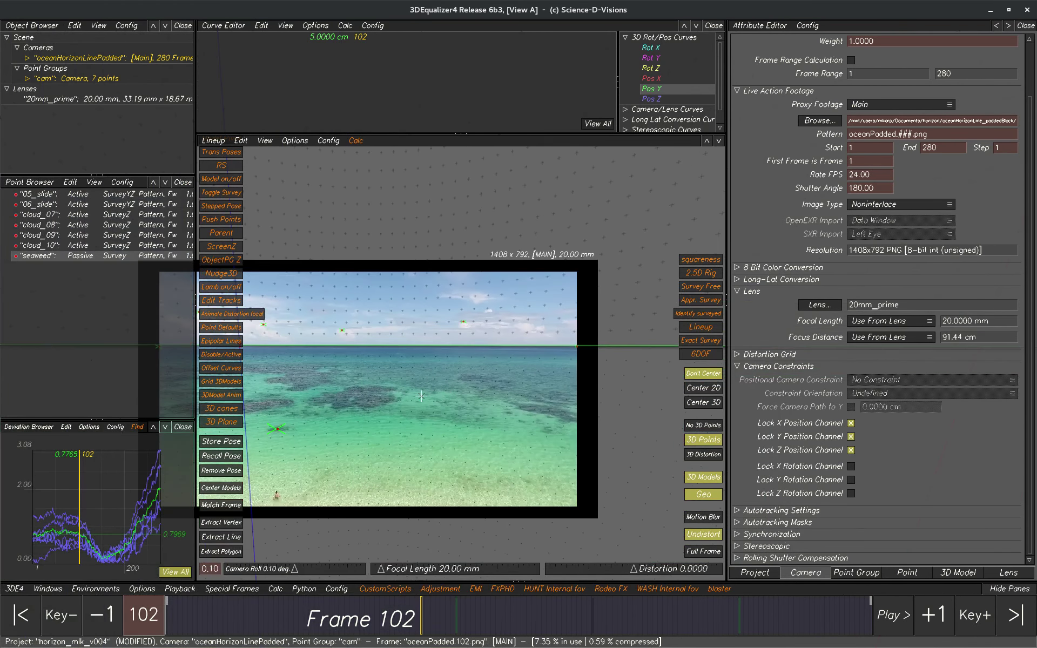
{"action": "middle_click_drag", "start_coordinate": [312, 420], "coordinate": [328, 382]}
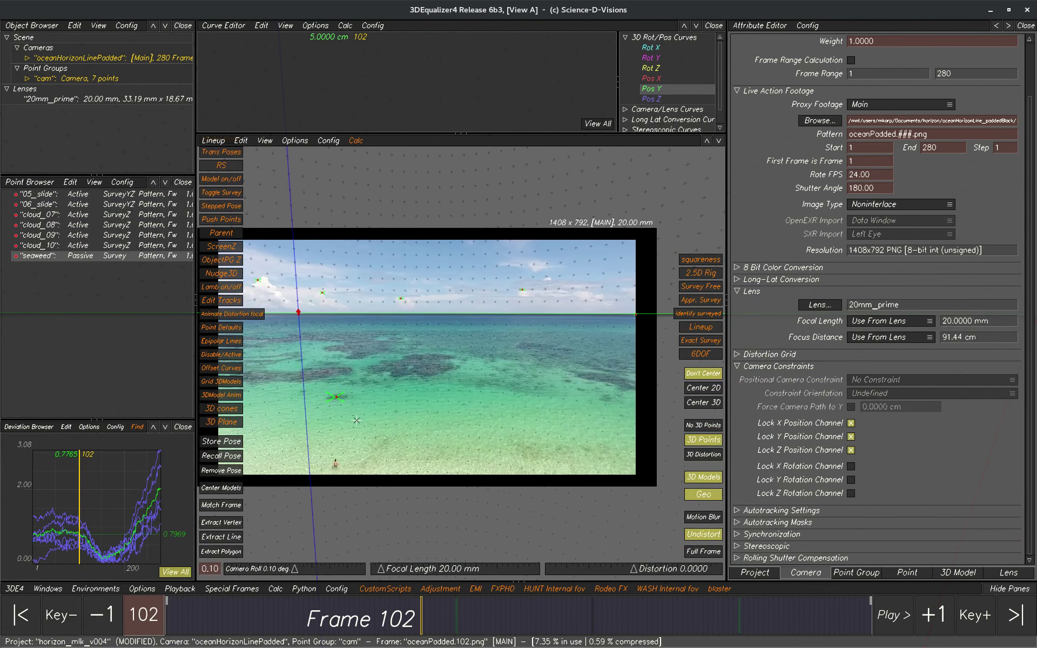
- Compare the seaweed point with the horizon, and play the shot close up on the red figure from frame 102
{"action": "scroll", "coordinate": [340, 386], "scroll_direction": "up", "scroll_amount": 2}
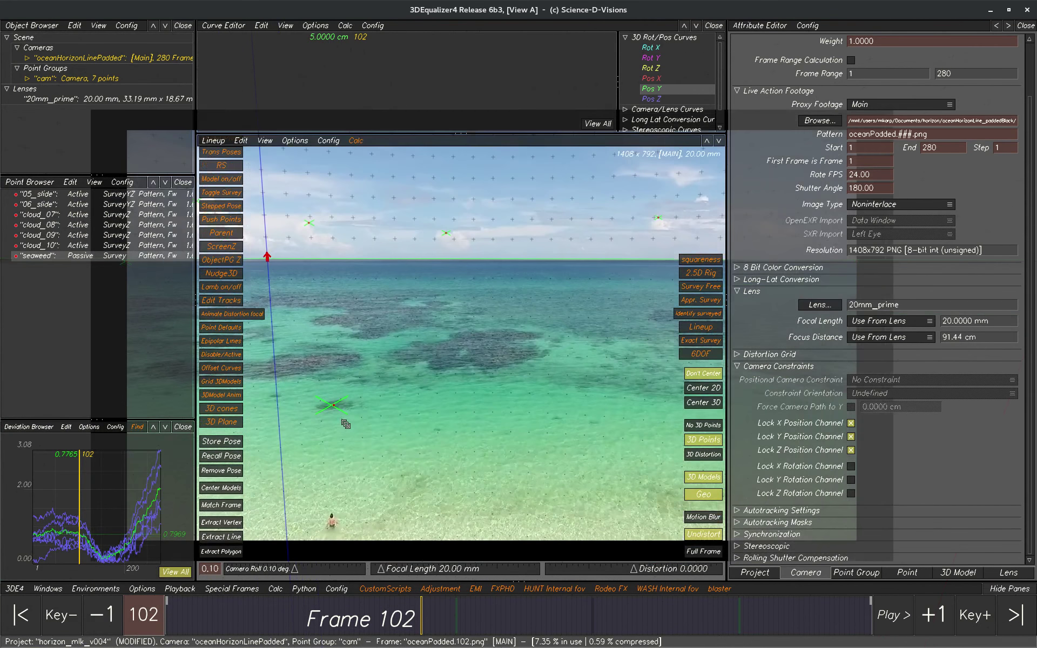
{"action": "scroll", "coordinate": [340, 385], "scroll_direction": "down", "scroll_amount": 1}
{"action": "middle_click_drag", "start_coordinate": [278, 326], "coordinate": [296, 352]}
{"action": "scroll", "coordinate": [296, 352], "scroll_direction": "up", "scroll_amount": 5}
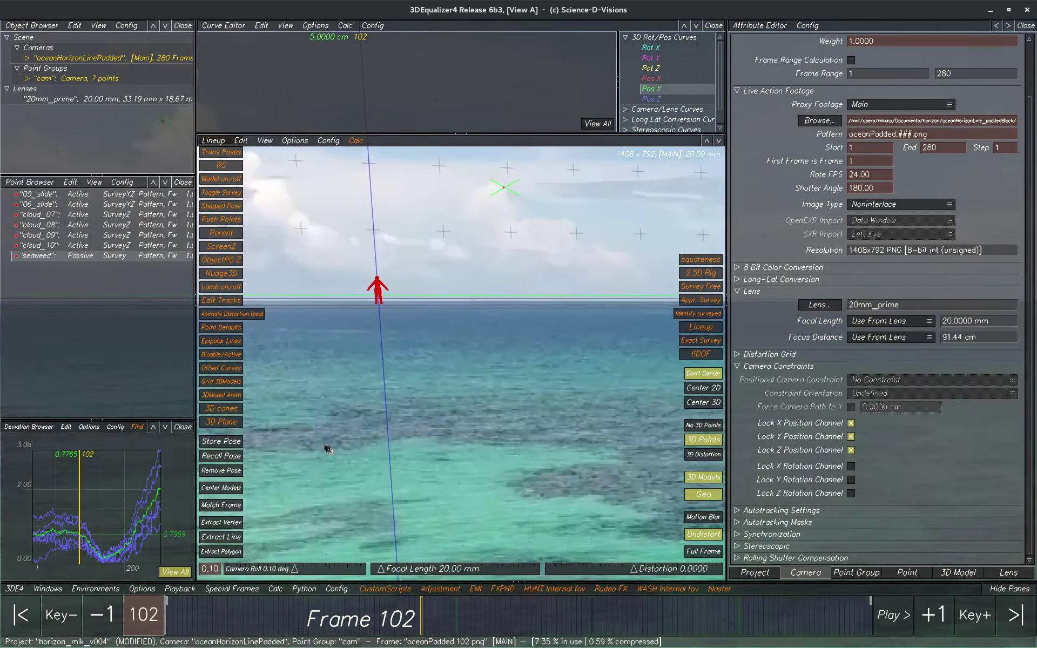
{"action": "key", "text": "space"}
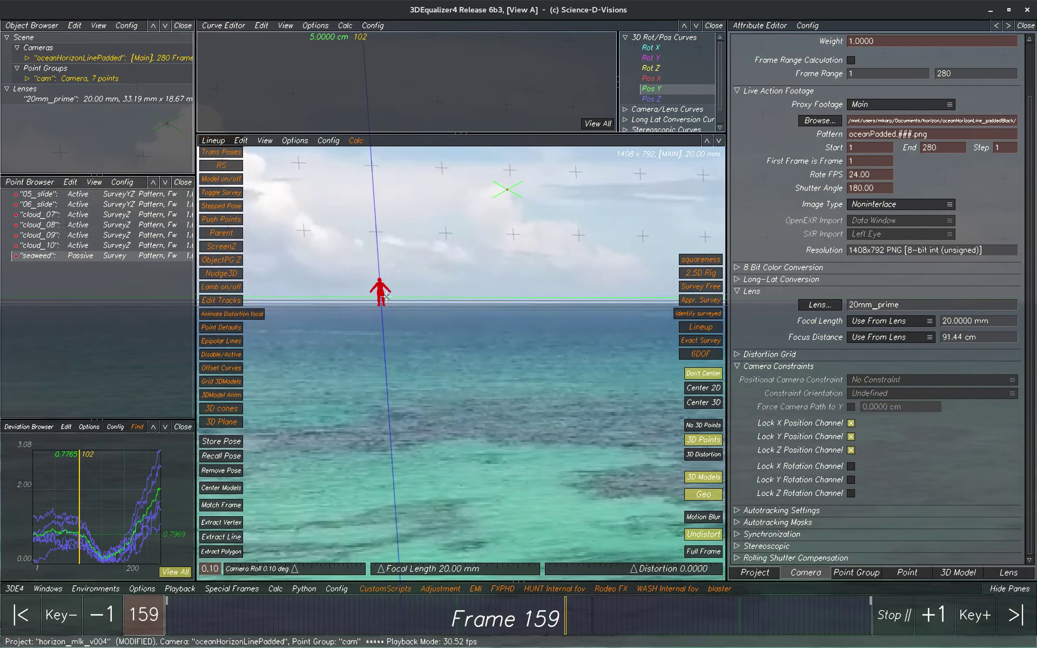